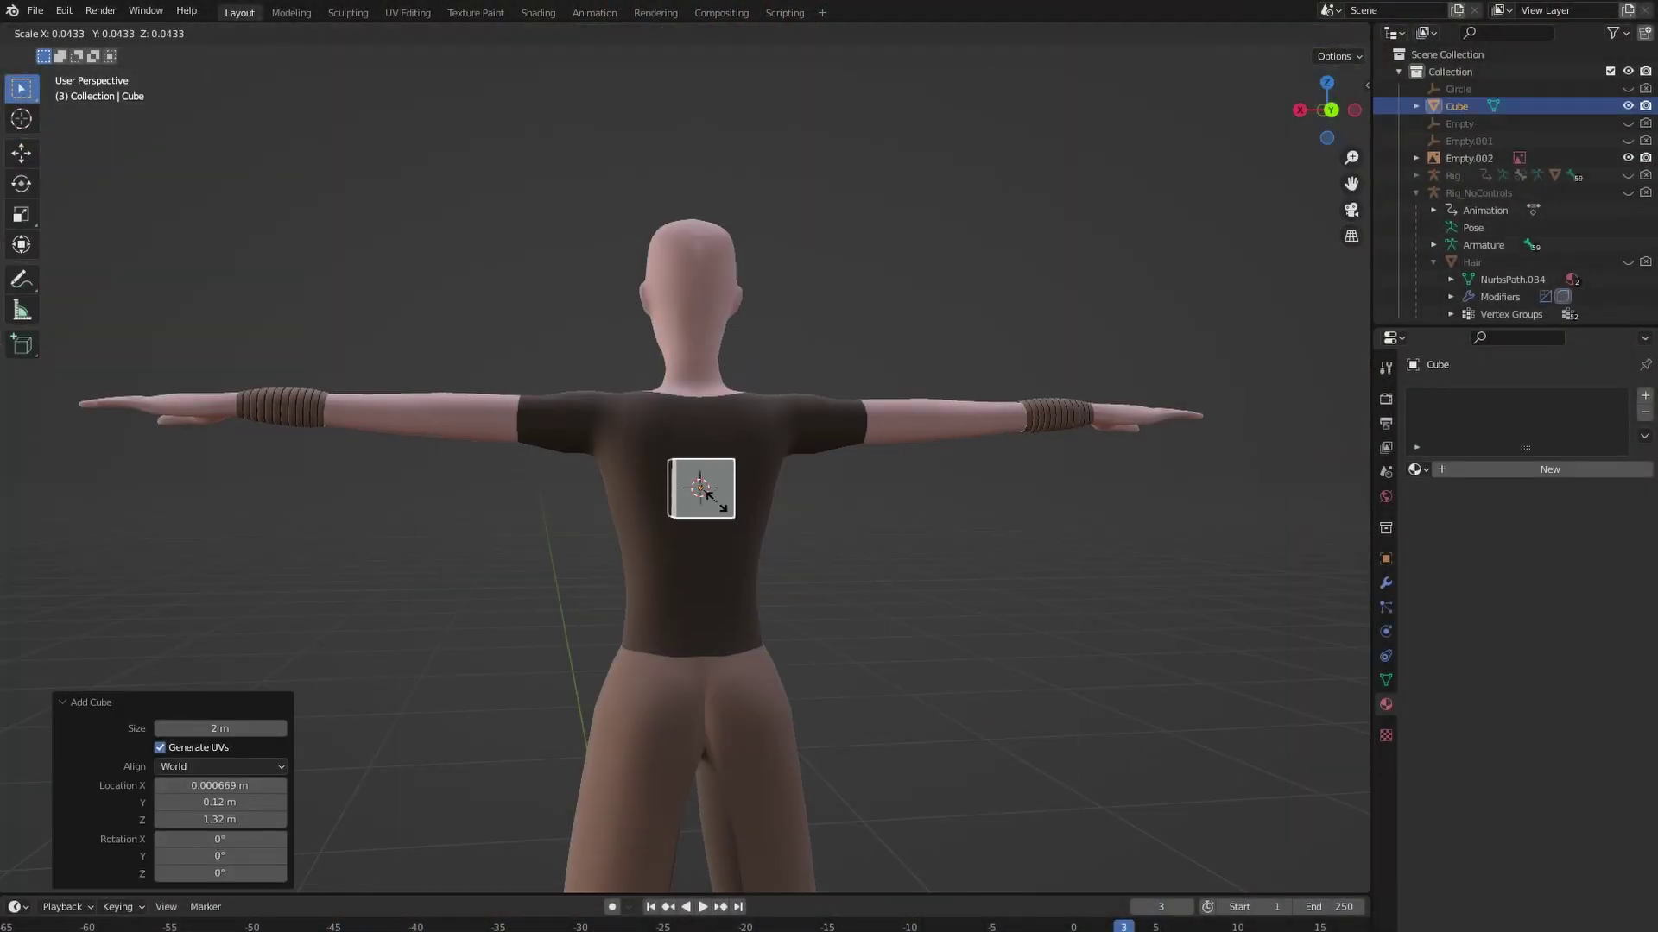
# Shrink the new cube to 0.043 scale and merge all its vertices into one at center.
pyautogui.click(707, 495)
pyautogui.scroll(4, 789, 484)
pyautogui.press('n')
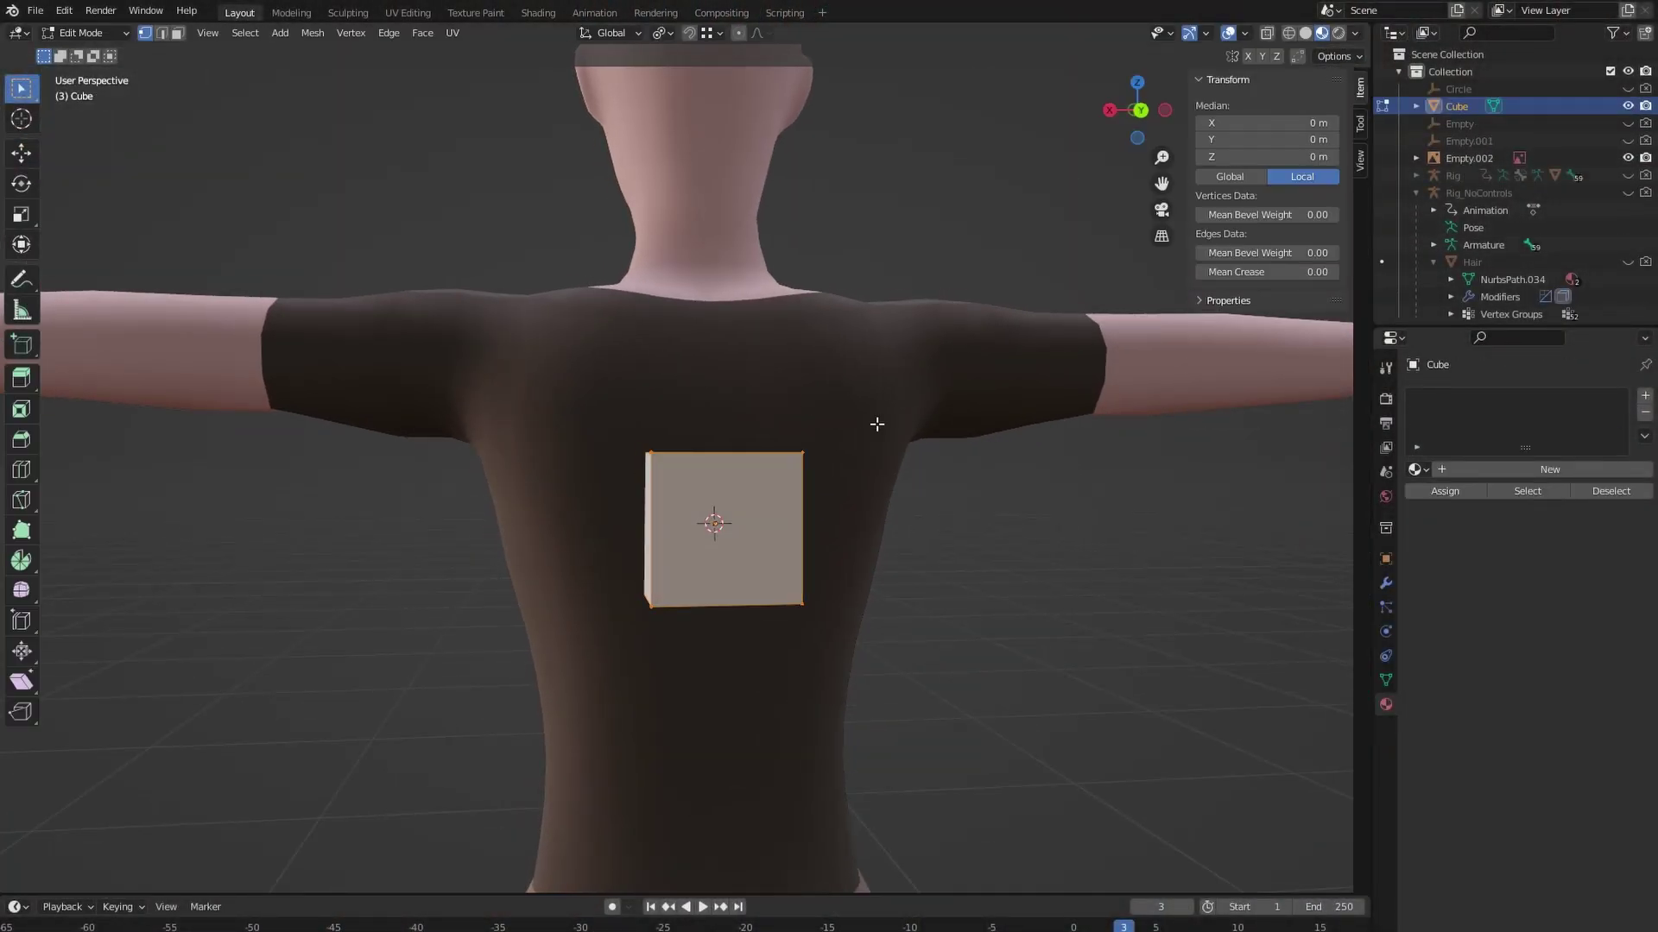
pyautogui.press('m')
pyautogui.click(874, 629)
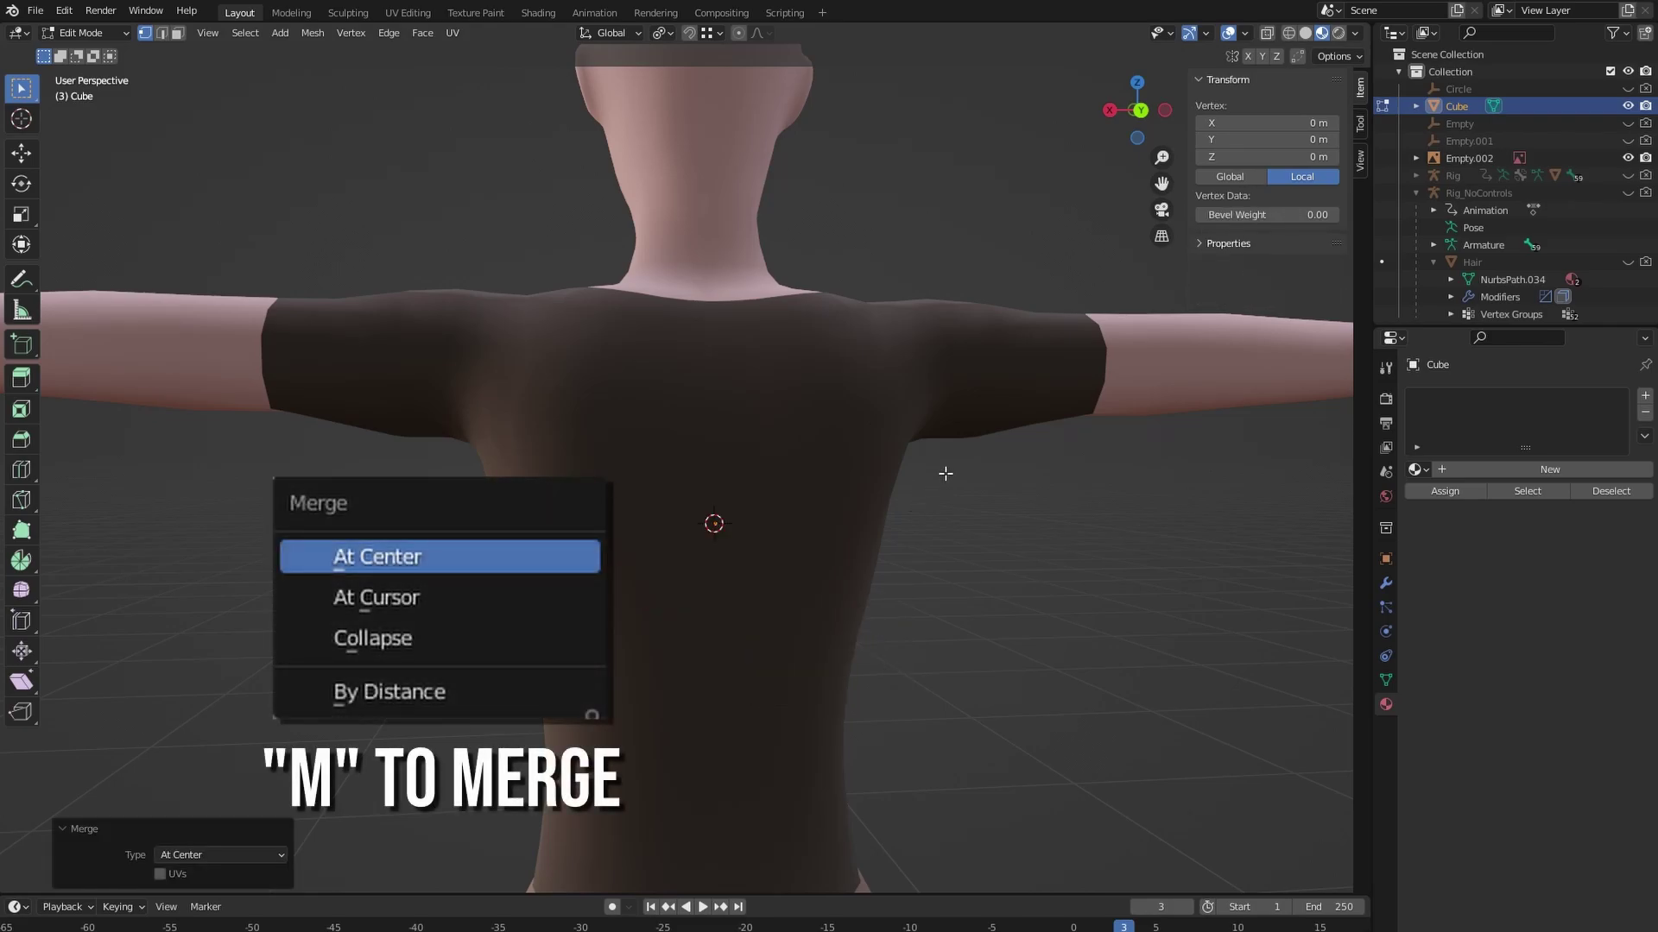
# Give the single vertex a Mirror modifier across X, viewed straight from the back.
pyautogui.moveTo(944, 470); pyautogui.dragTo(1031, 498, button='middle')
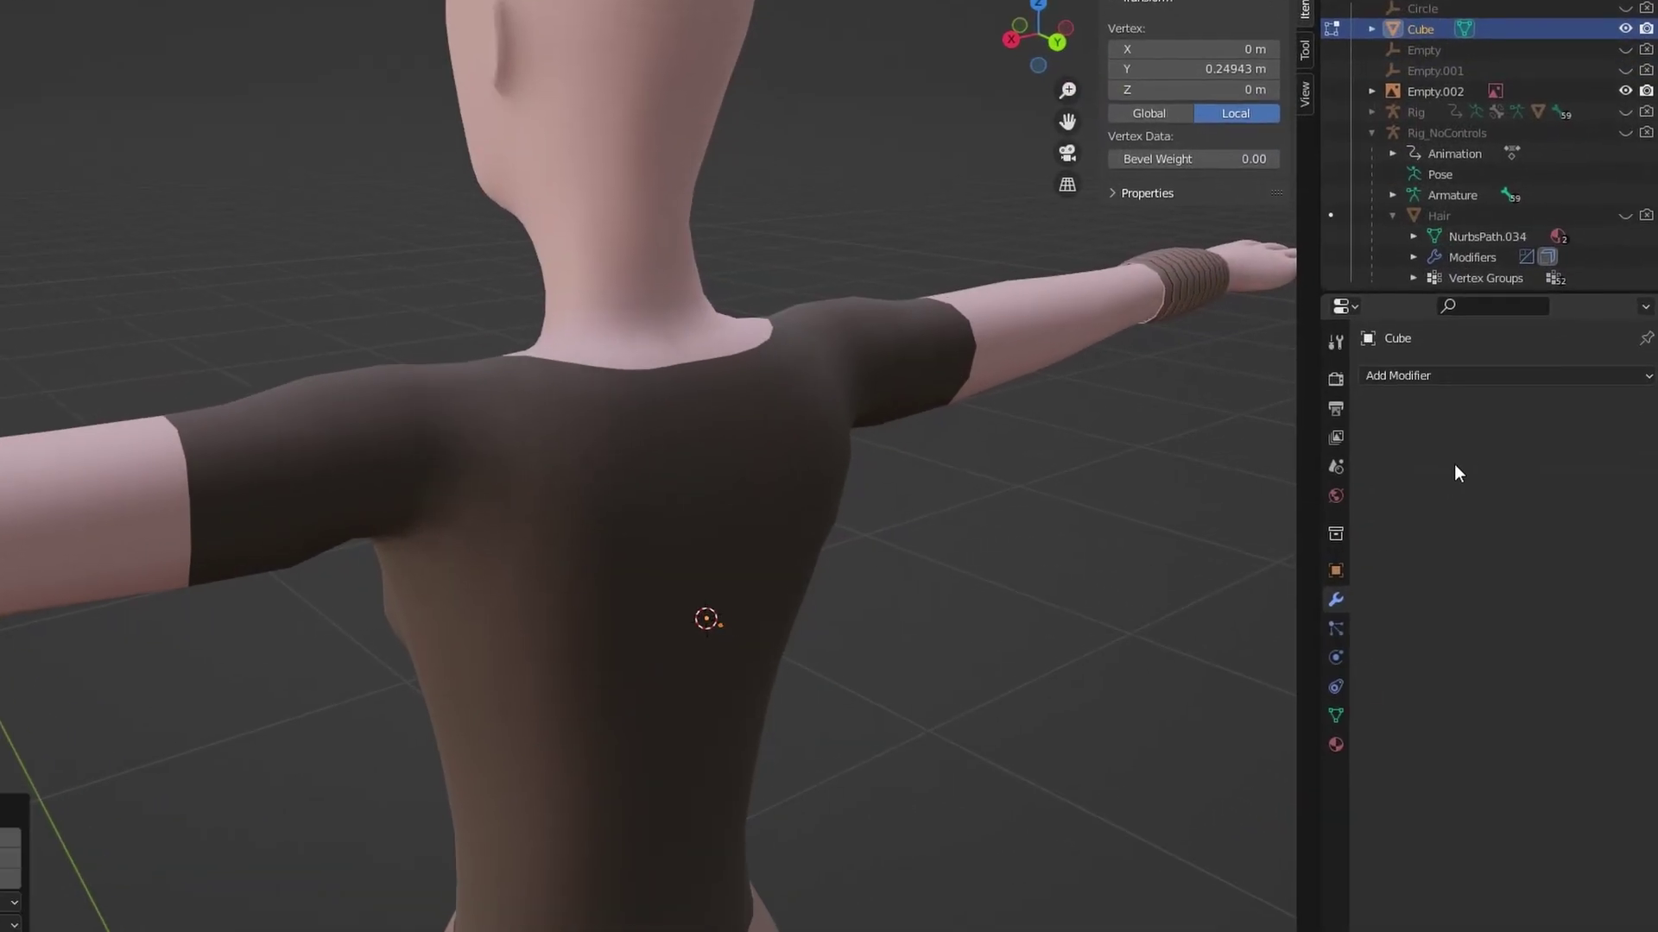
pyautogui.click(1460, 397)
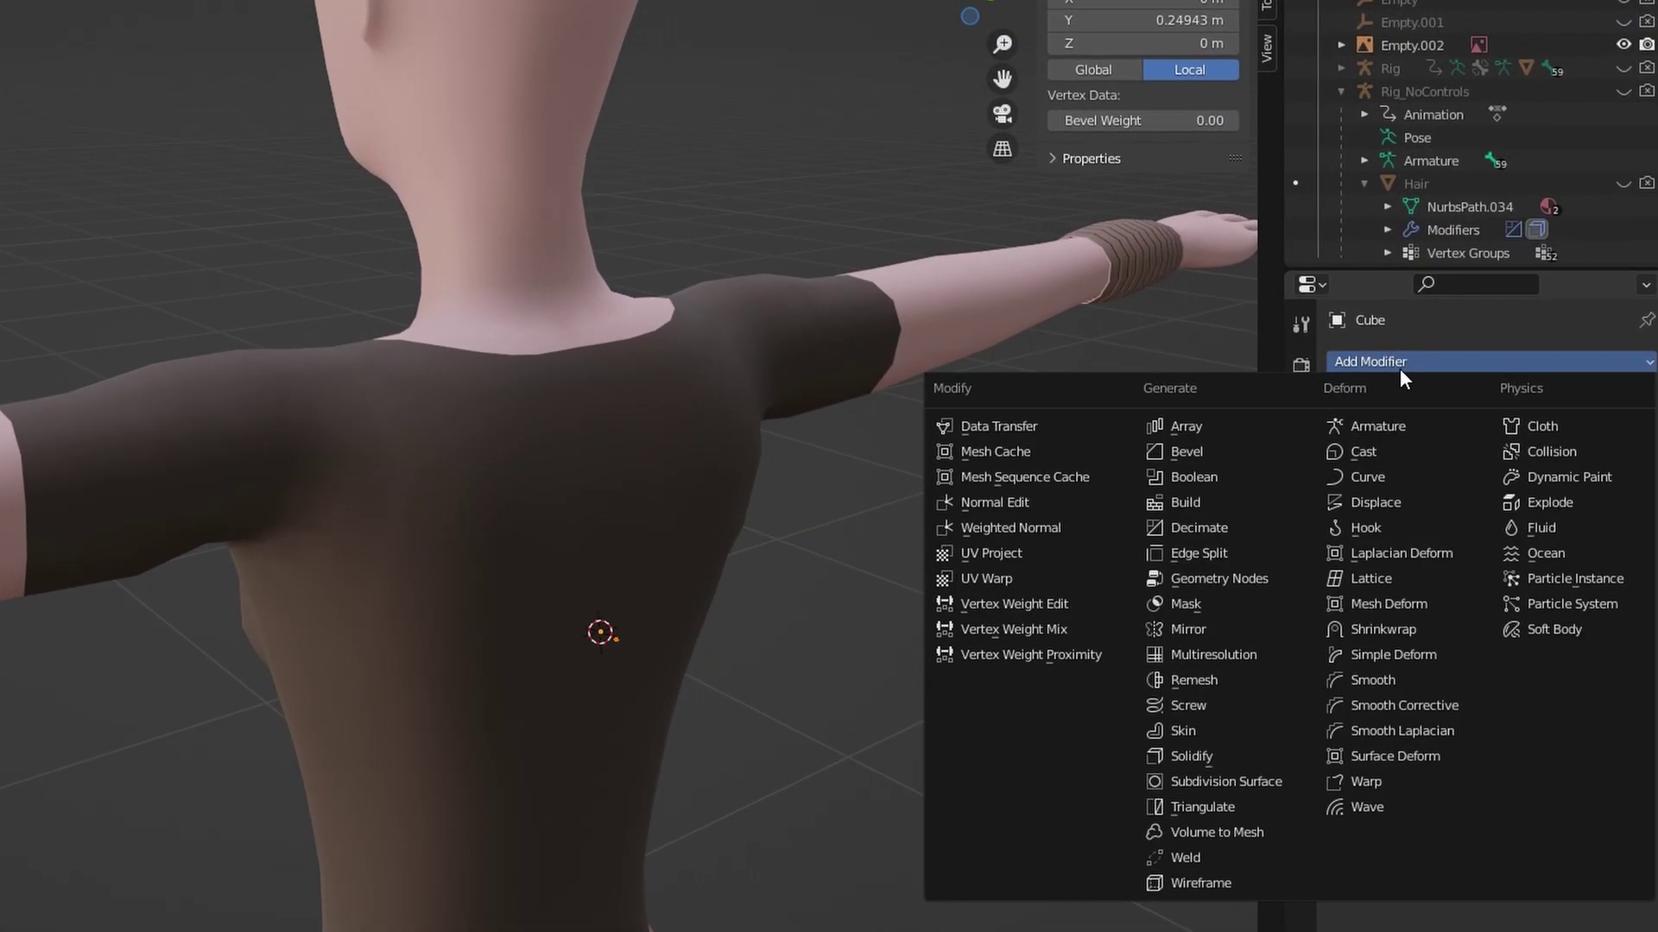
pyautogui.click(1196, 628)
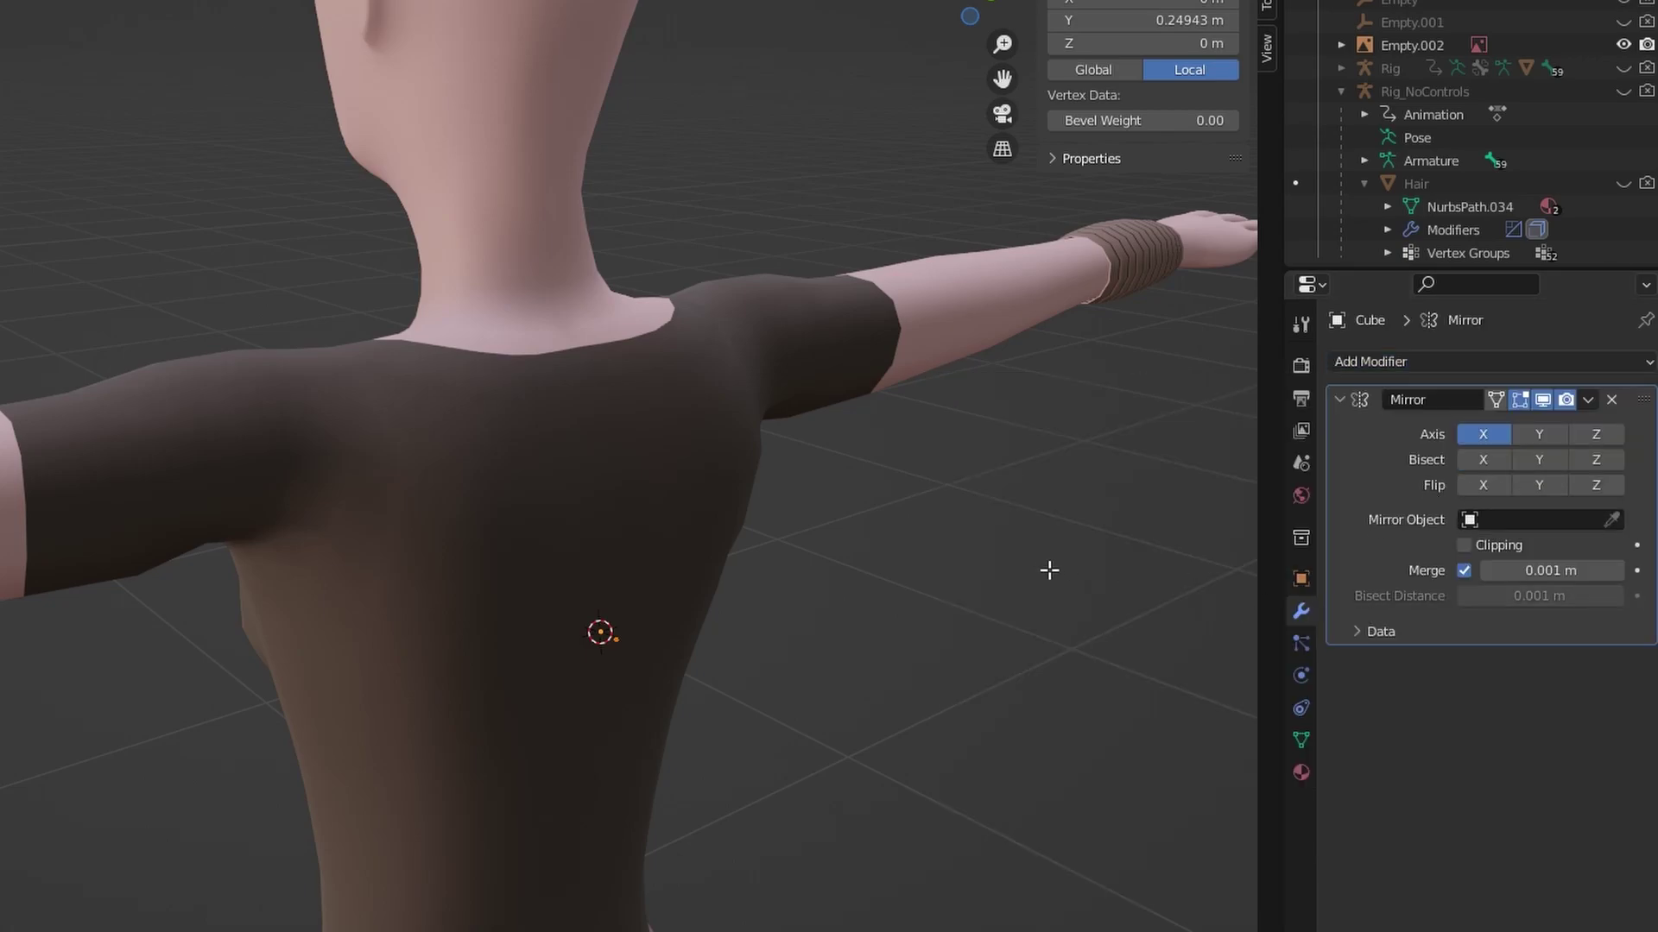
pyautogui.moveTo(1049, 570); pyautogui.dragTo(947, 552, button='middle')
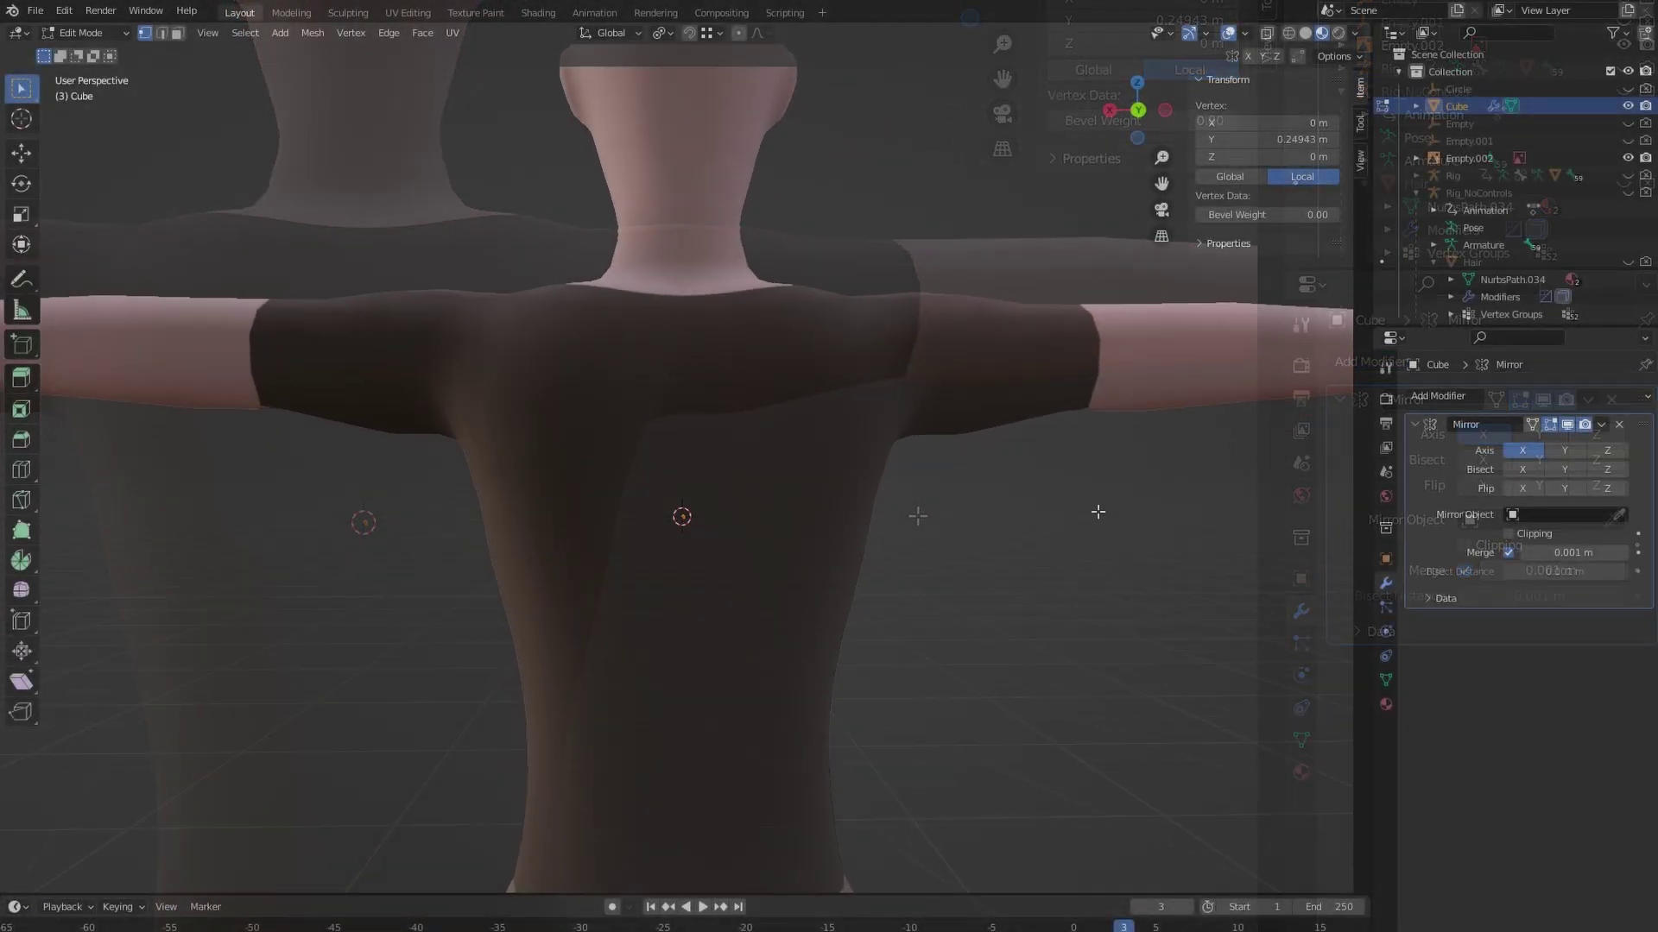
# Extrude two new vertices from the first to start tracing the mirrored neckline across the chest.
pyautogui.press('e')
pyautogui.click(1011, 370)
pyautogui.moveTo(1010, 370); pyautogui.dragTo(769, 630, button='middle')
pyautogui.press('e')
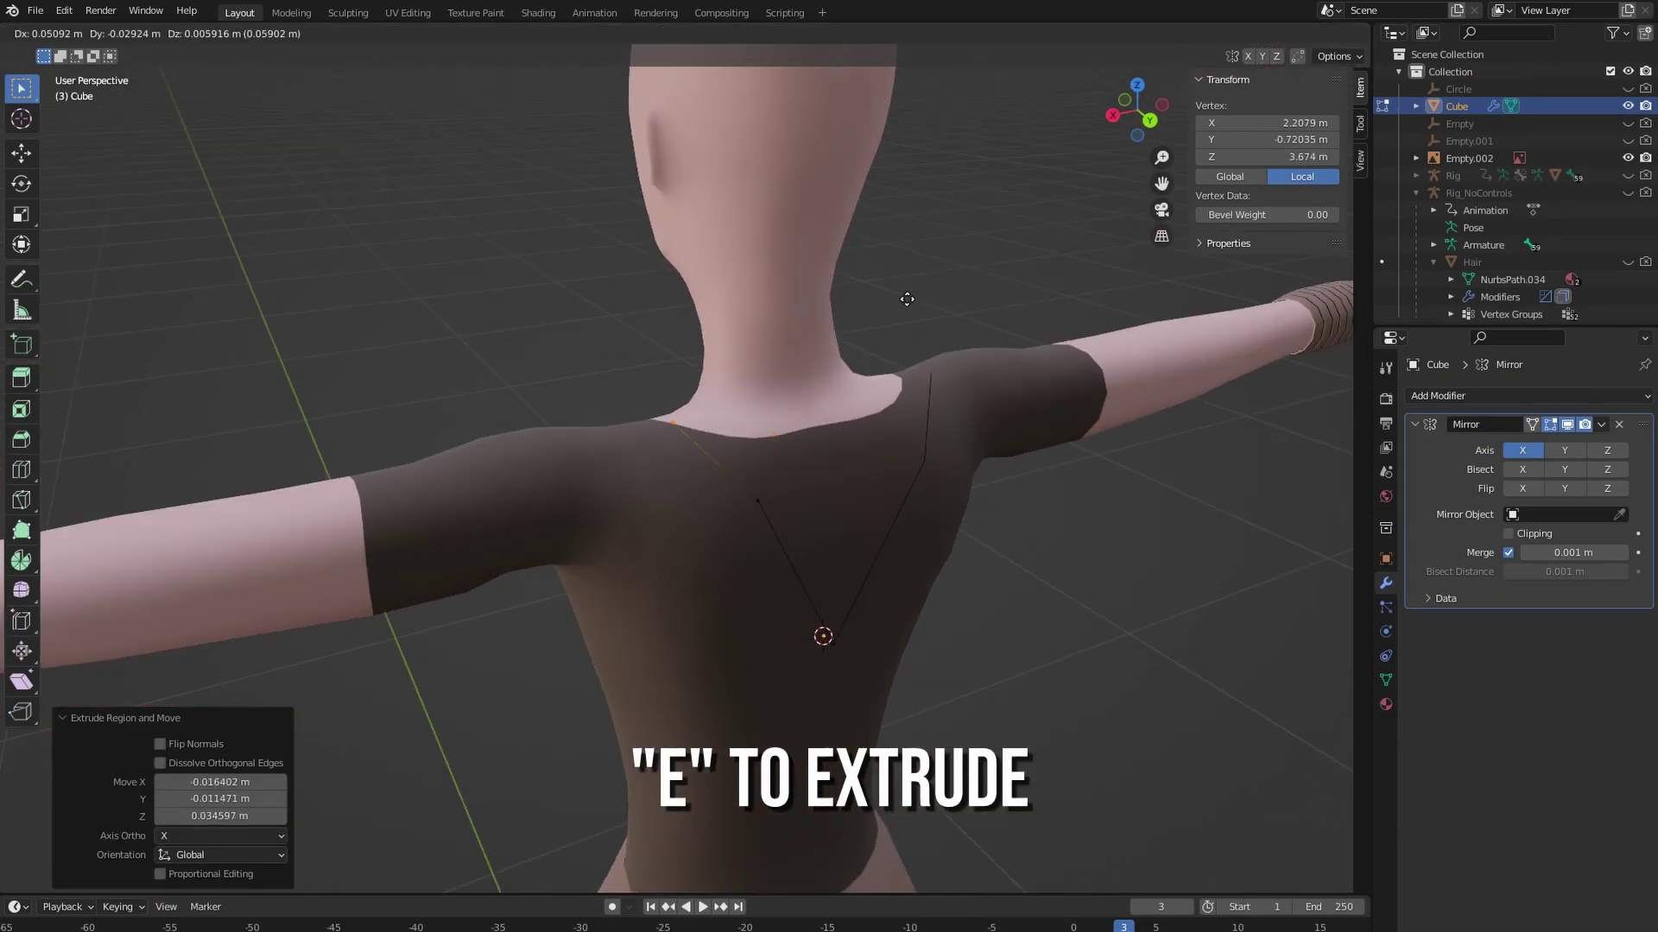
pyautogui.click(863, 343)
pyautogui.scroll(5, 845, 448)
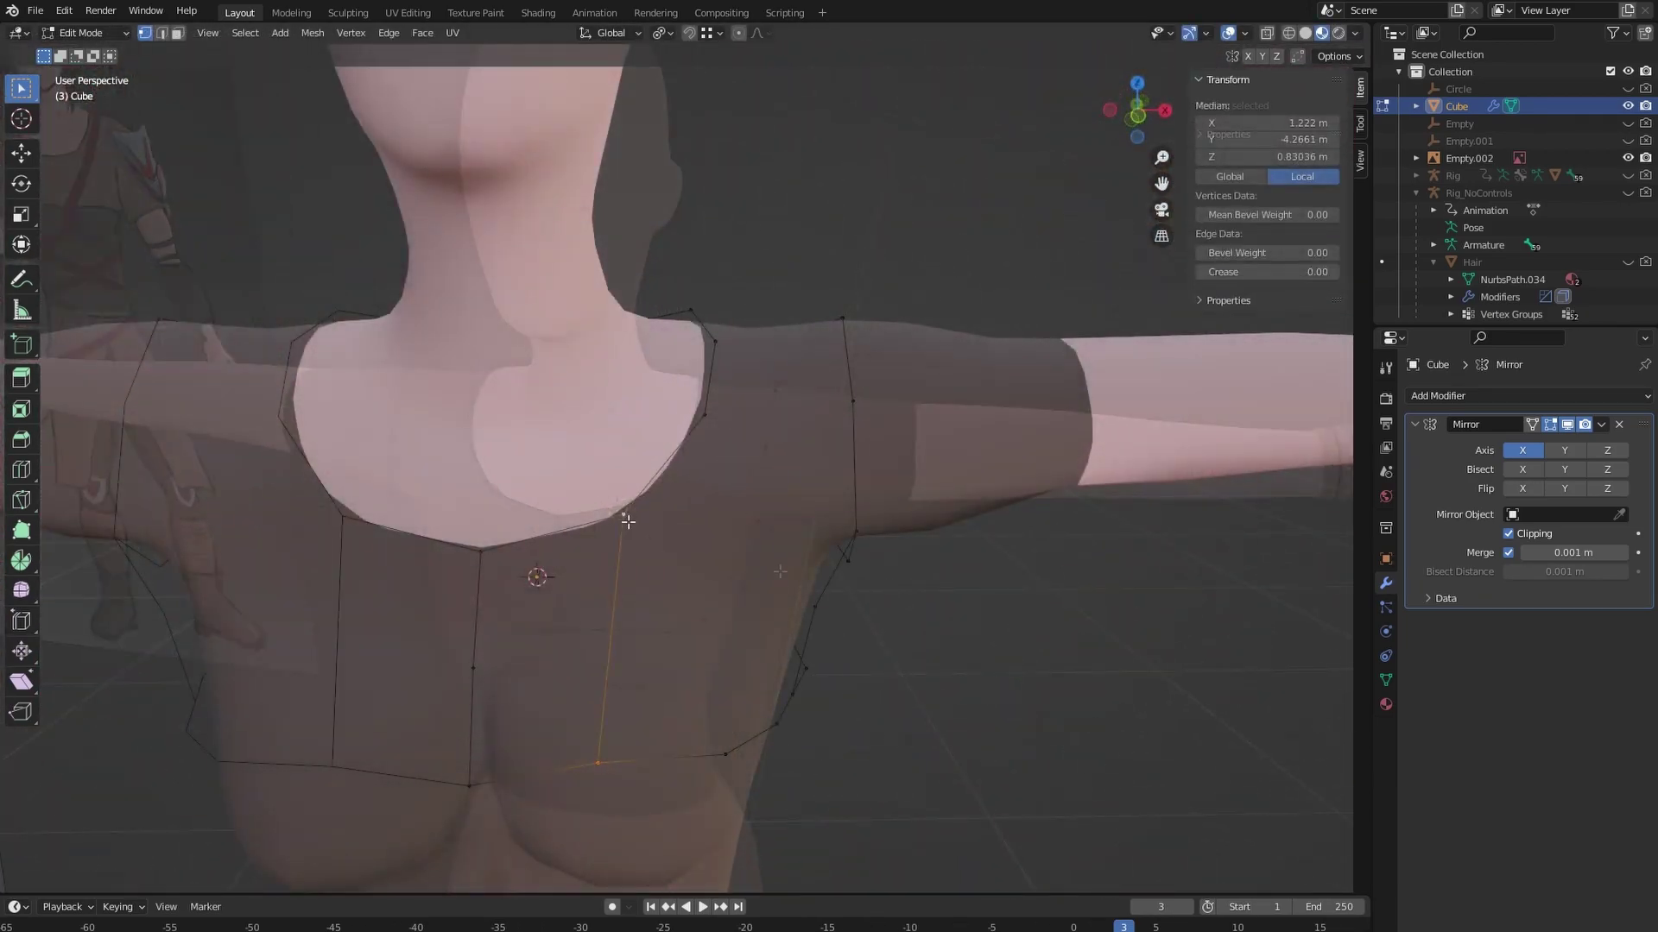
# Subdivide the selected vertices, extrude them, and subdivide the new faces over the chest.
pyautogui.rightClick(556, 594)
pyautogui.click(556, 594)
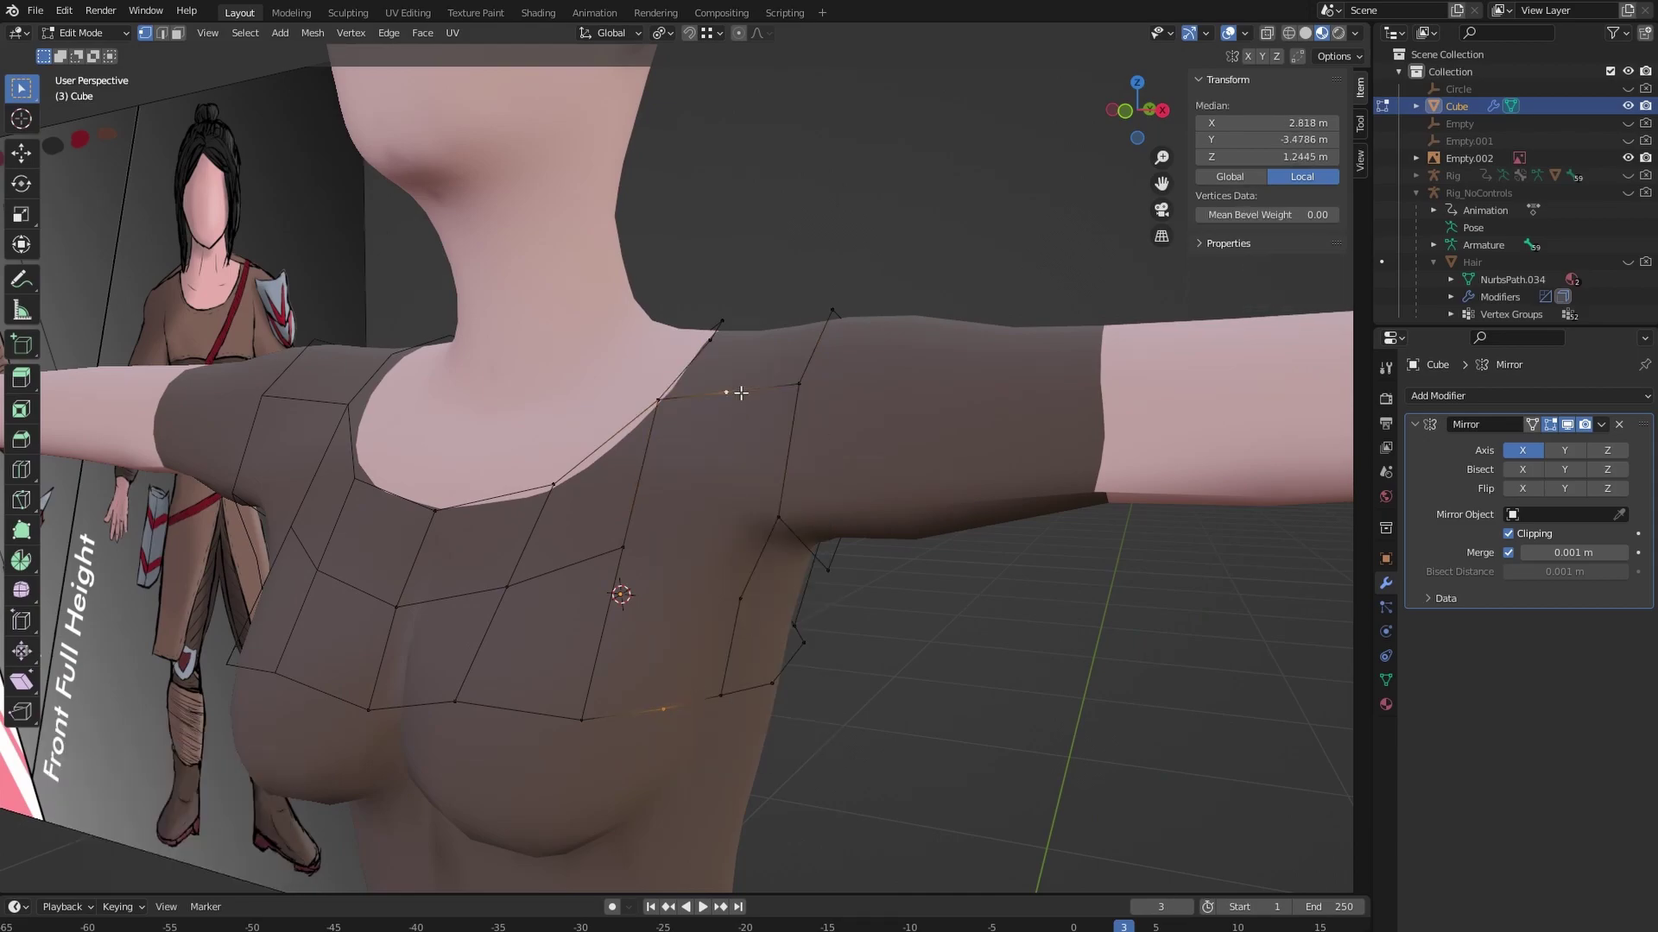
pyautogui.click(582, 619)
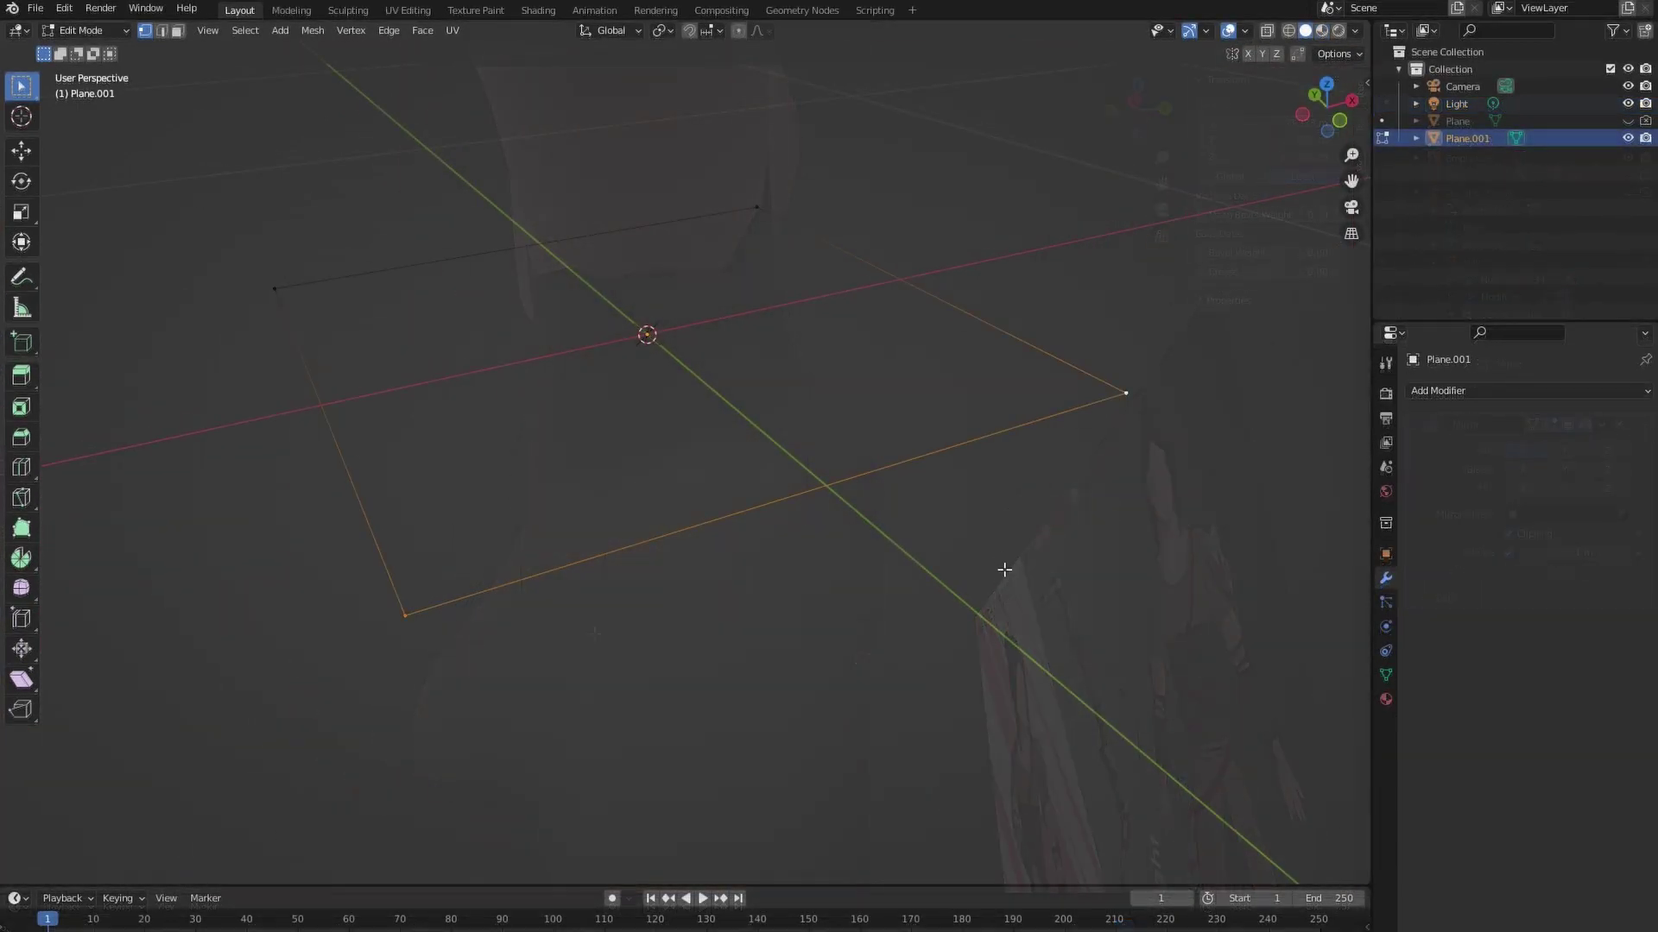
pyautogui.click(998, 563)
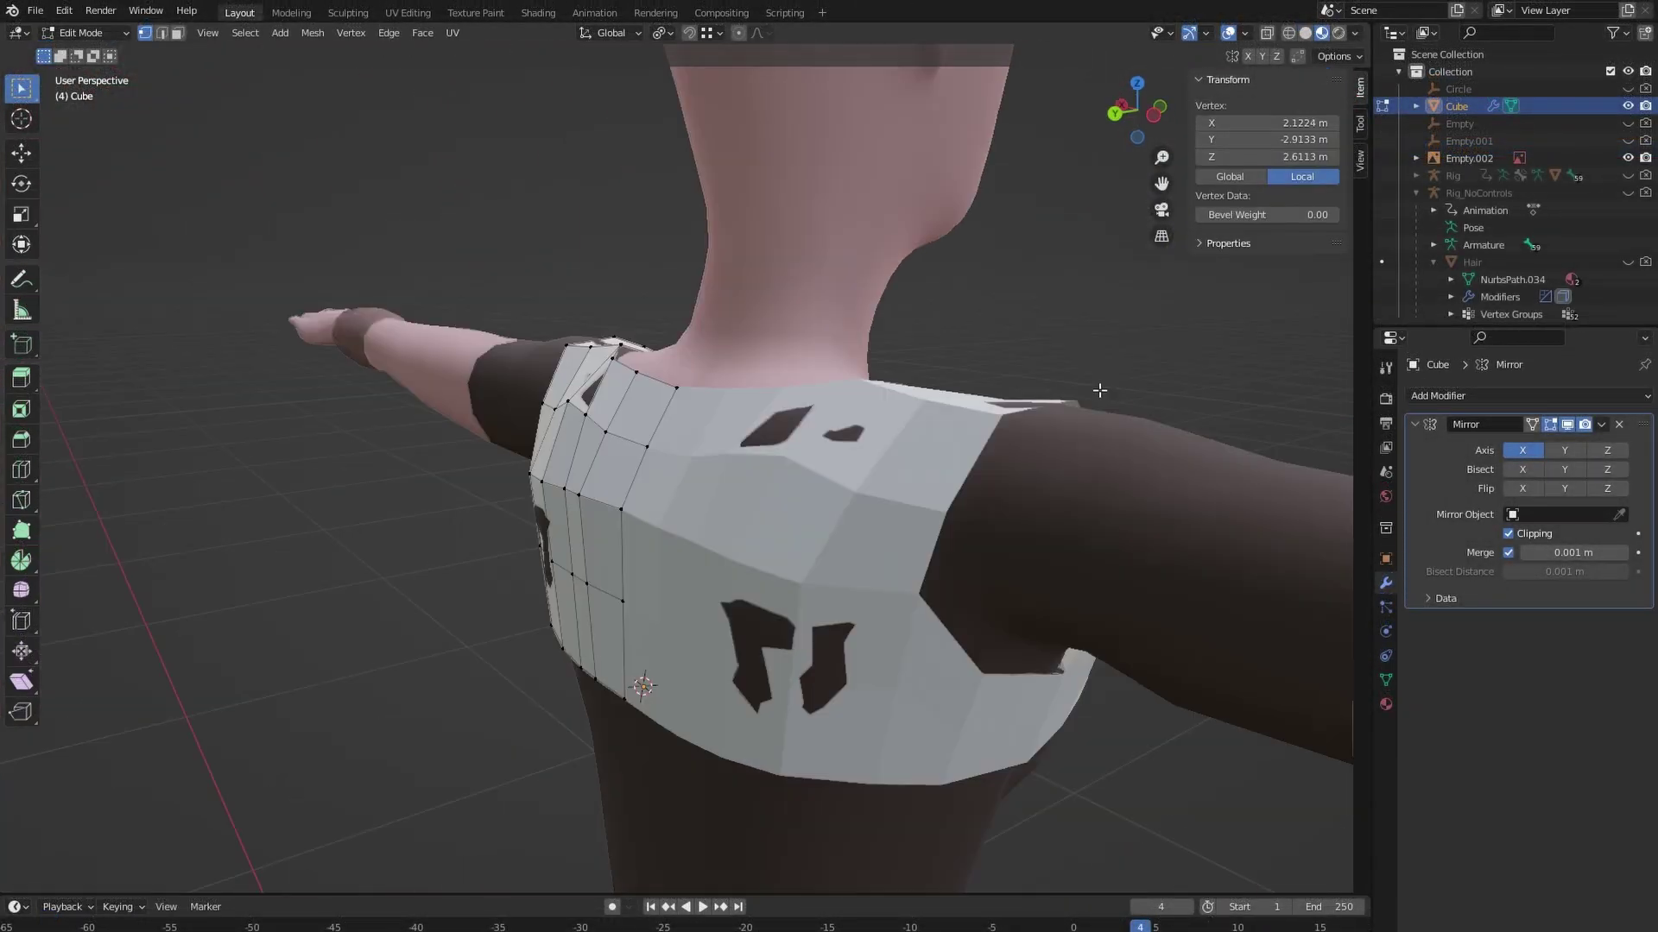
# Move the shoulder and neckline vertices so the top sits snugly against the body.
pyautogui.moveTo(1099, 390); pyautogui.dragTo(747, 383, button='middle')
pyautogui.press('g')
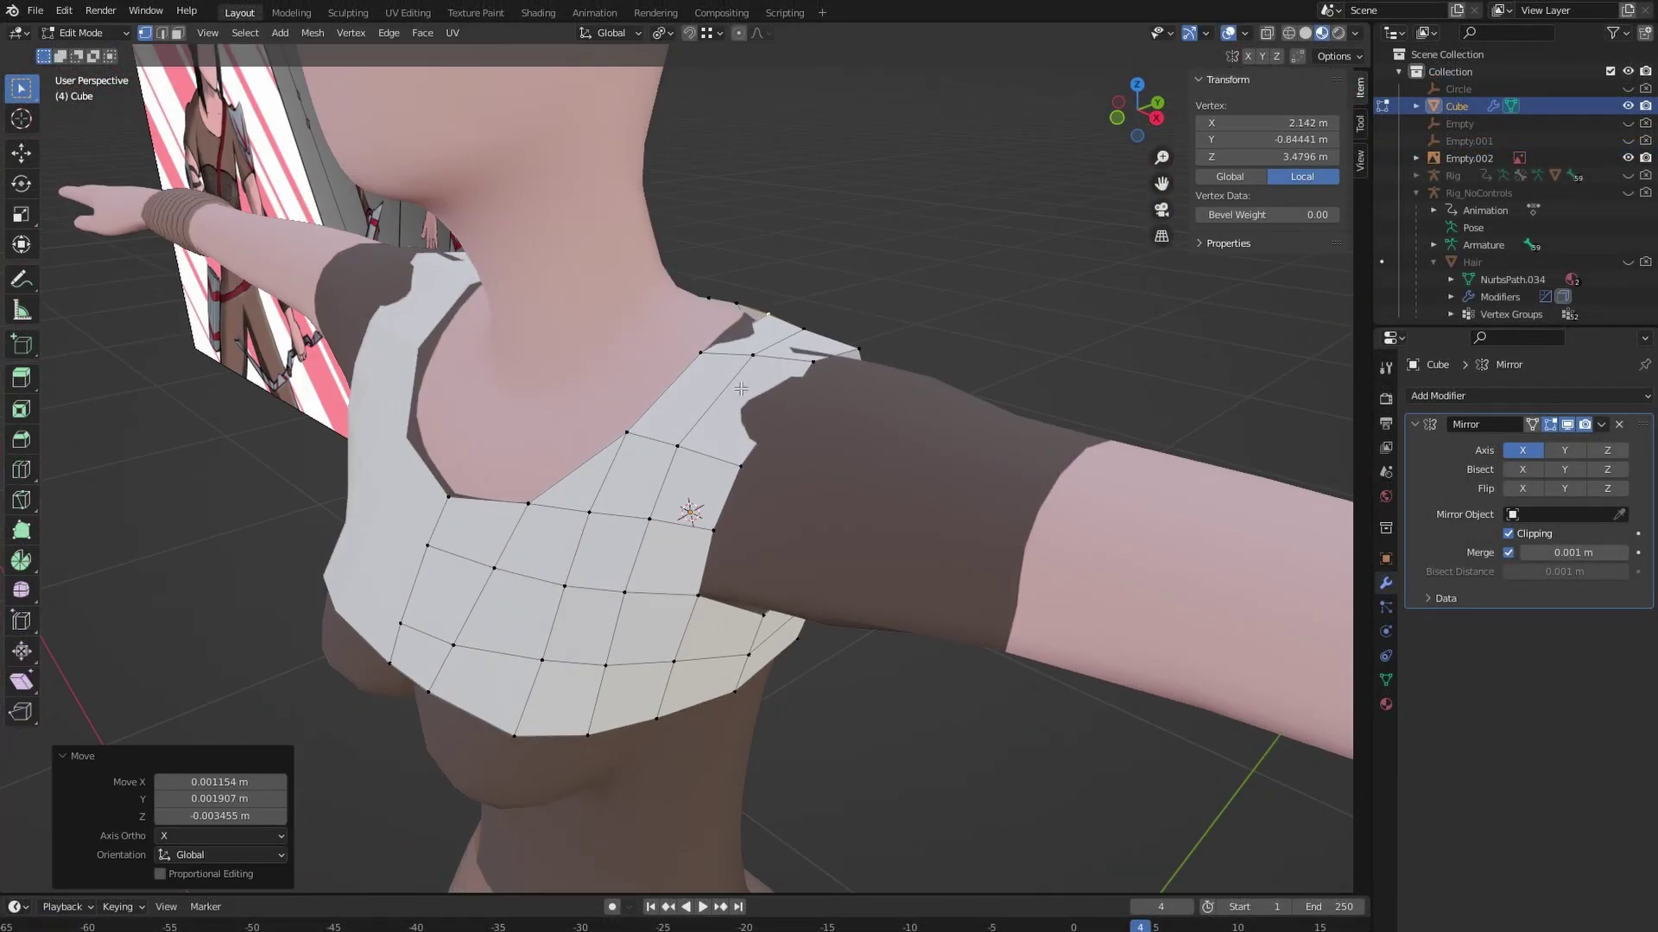
pyautogui.press('w')
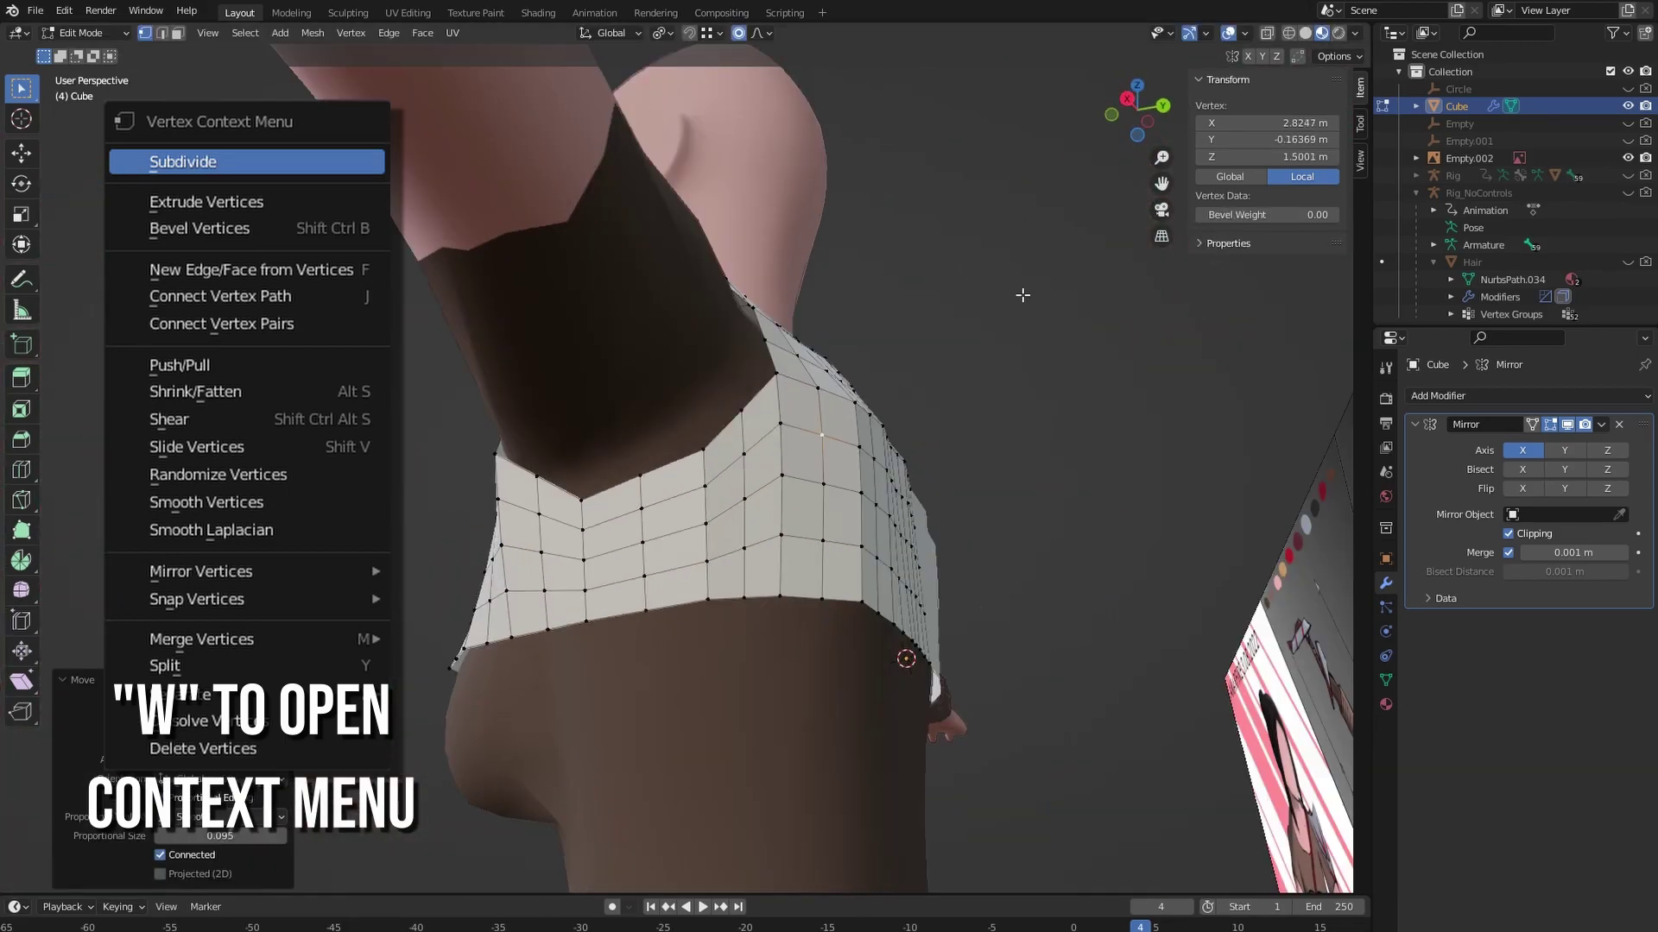
pyautogui.press('g')
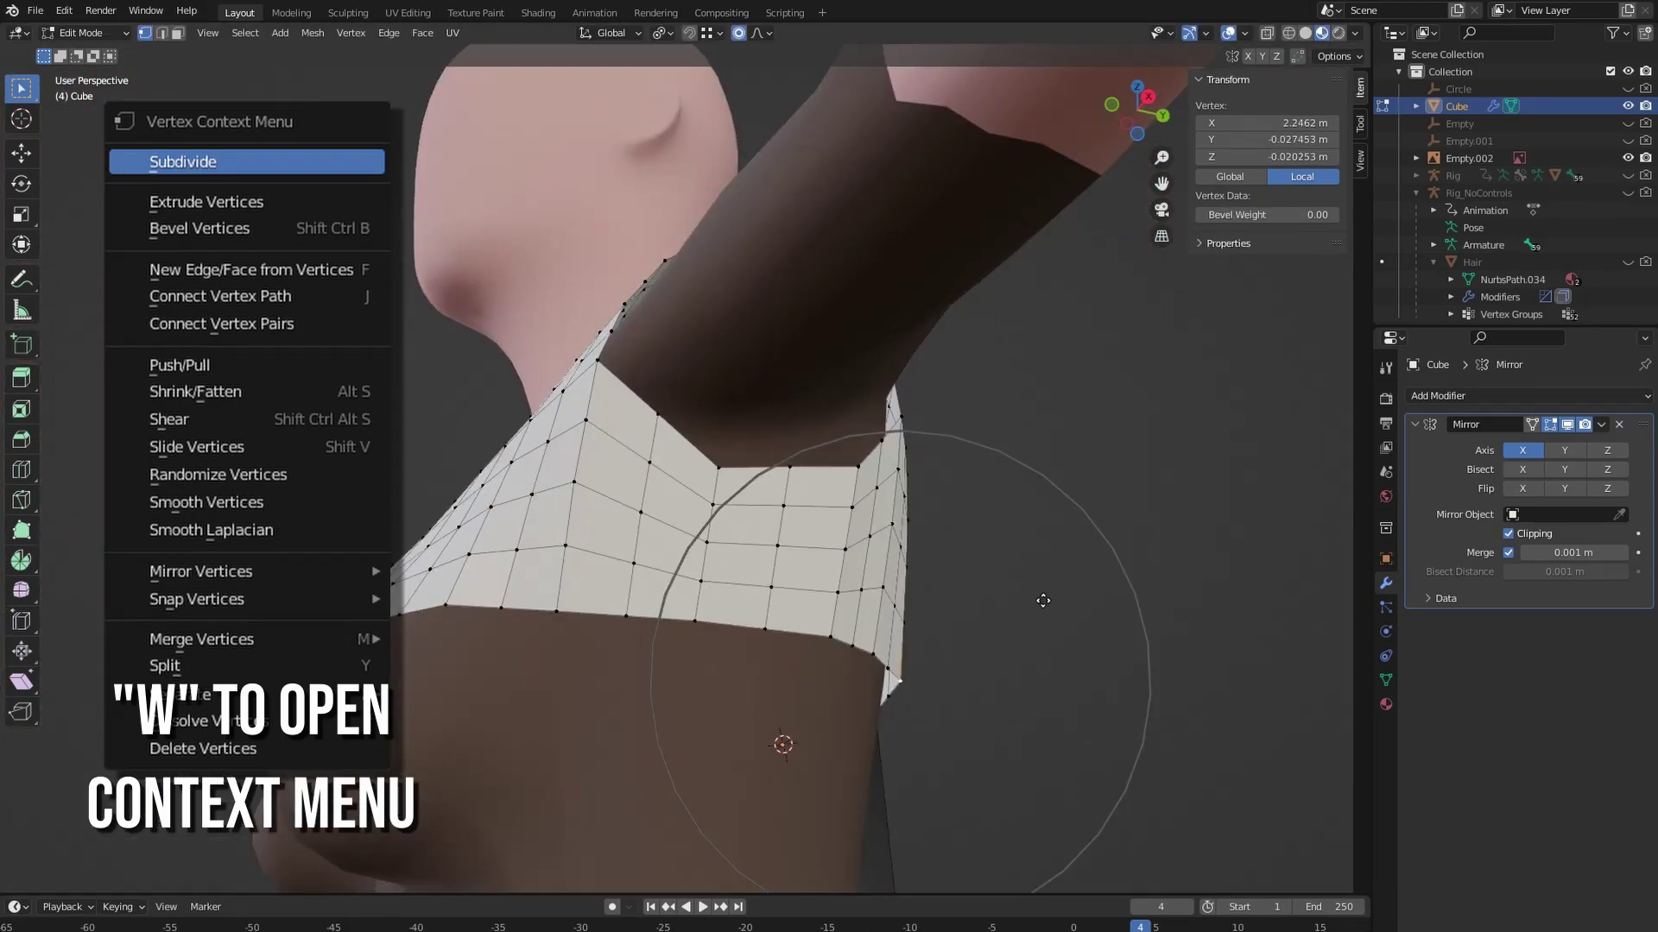
pyautogui.click(1040, 599)
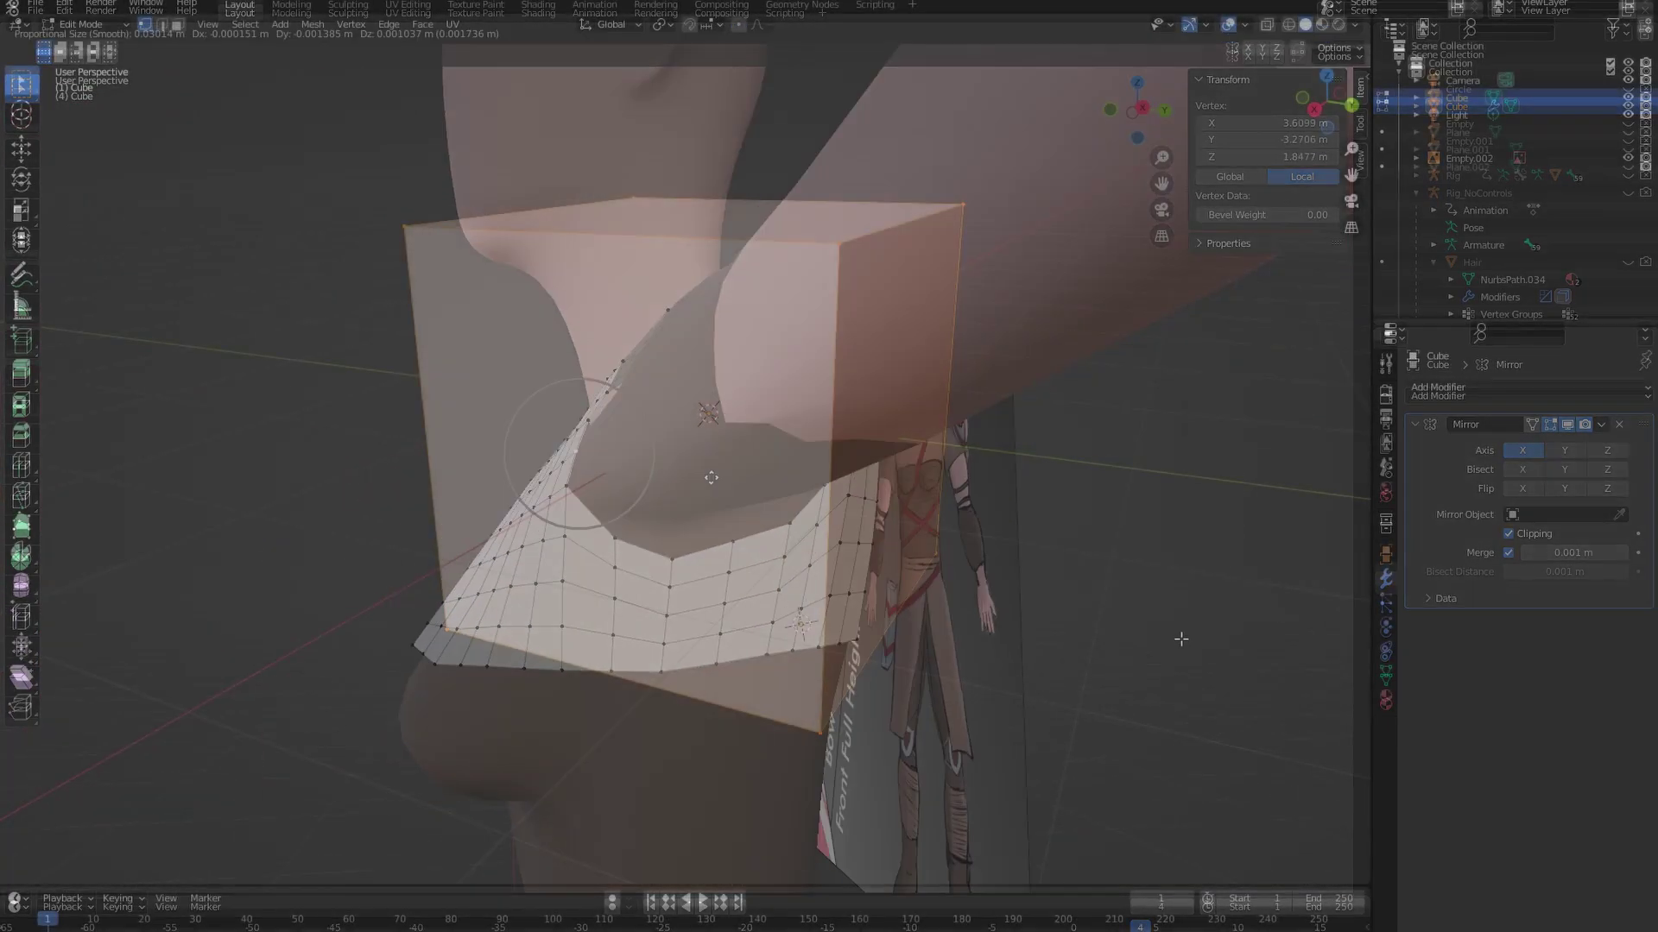
# Add a Subdivision Surface modifier to the shirt and shade it smooth.
pyautogui.press('w')
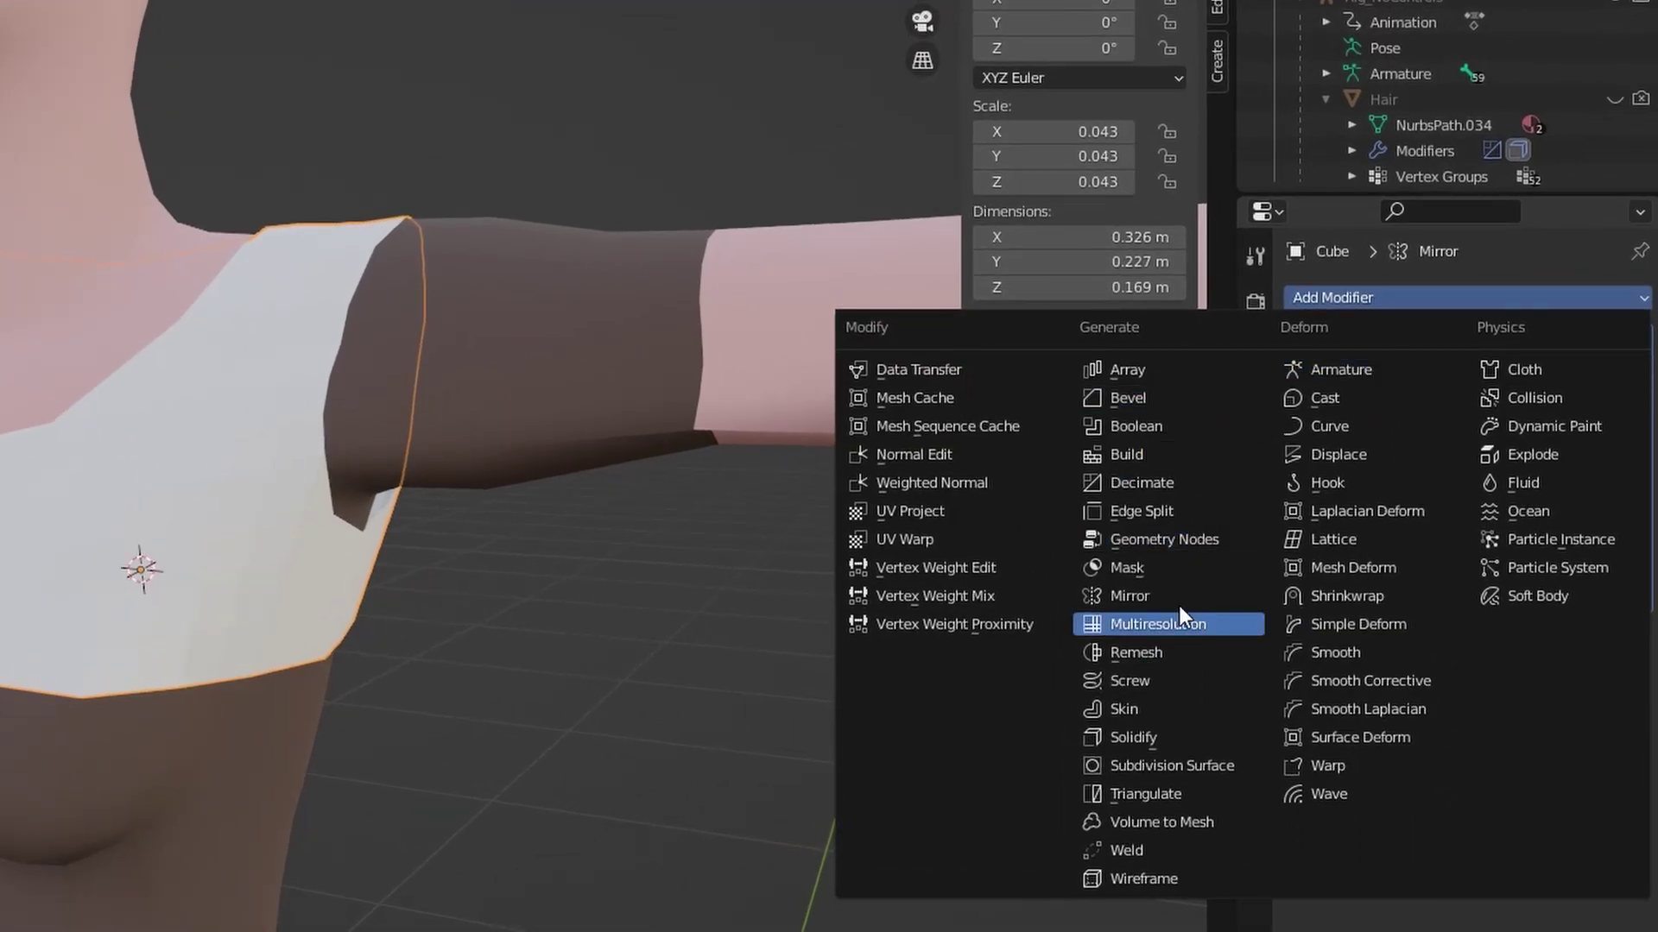
pyautogui.click(1168, 772)
pyautogui.press('w')
pyautogui.click(449, 551)
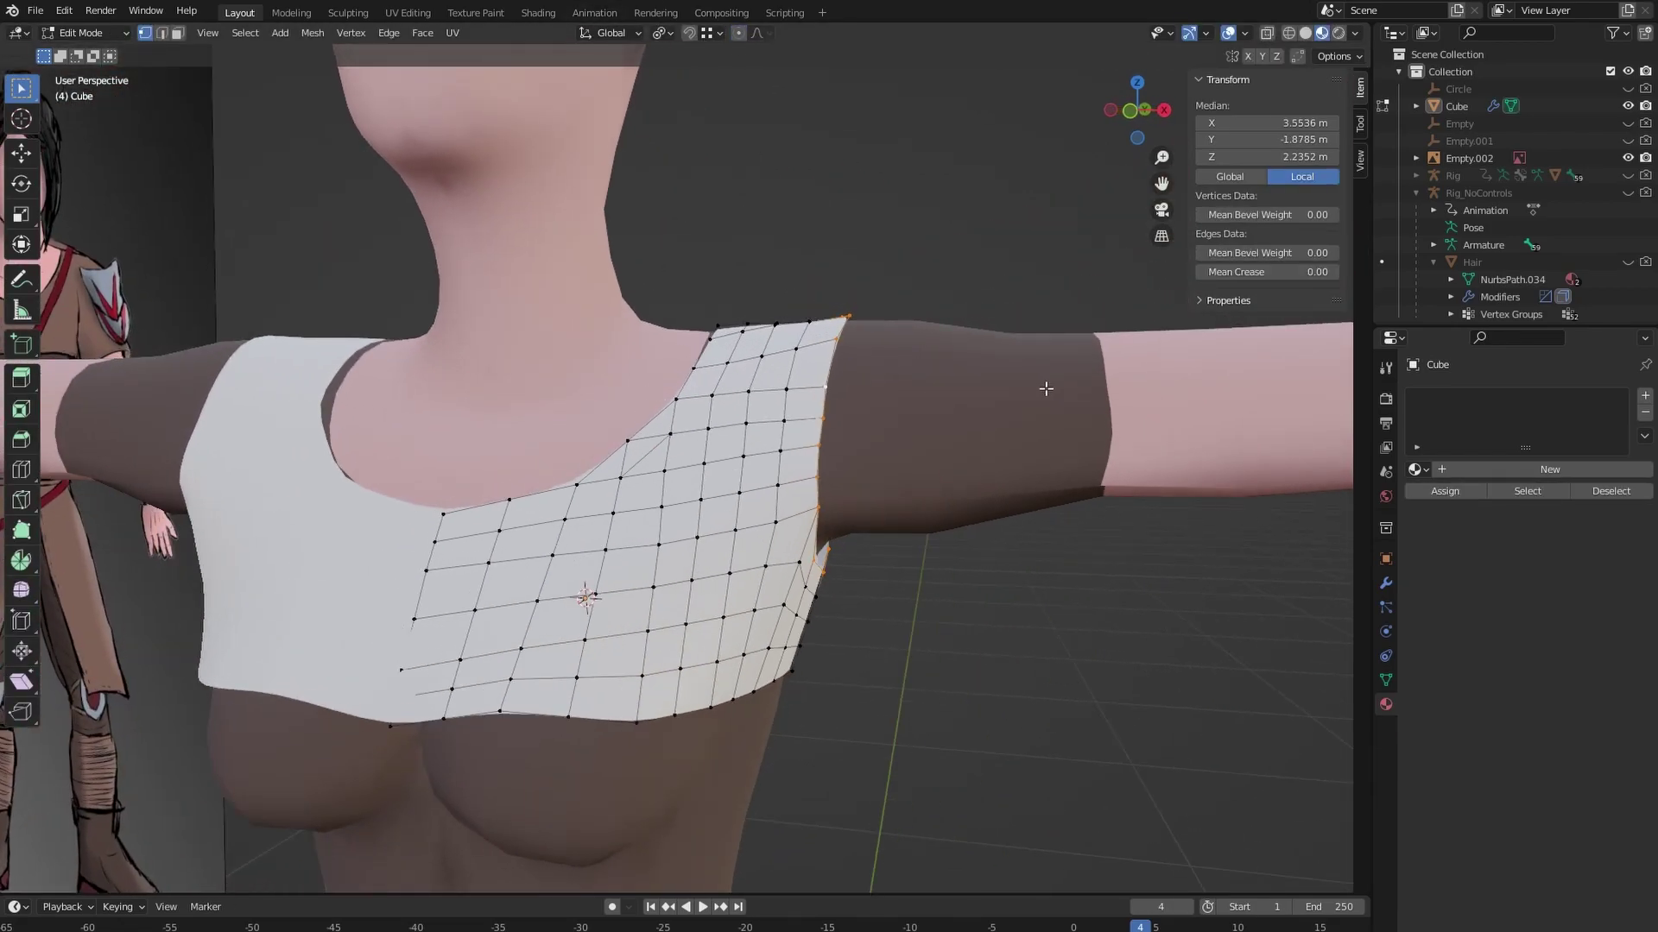
# Bend the 10-cut sleeve around the upper arm and confirm its curved shape.
pyautogui.scroll(-3, 1046, 389)
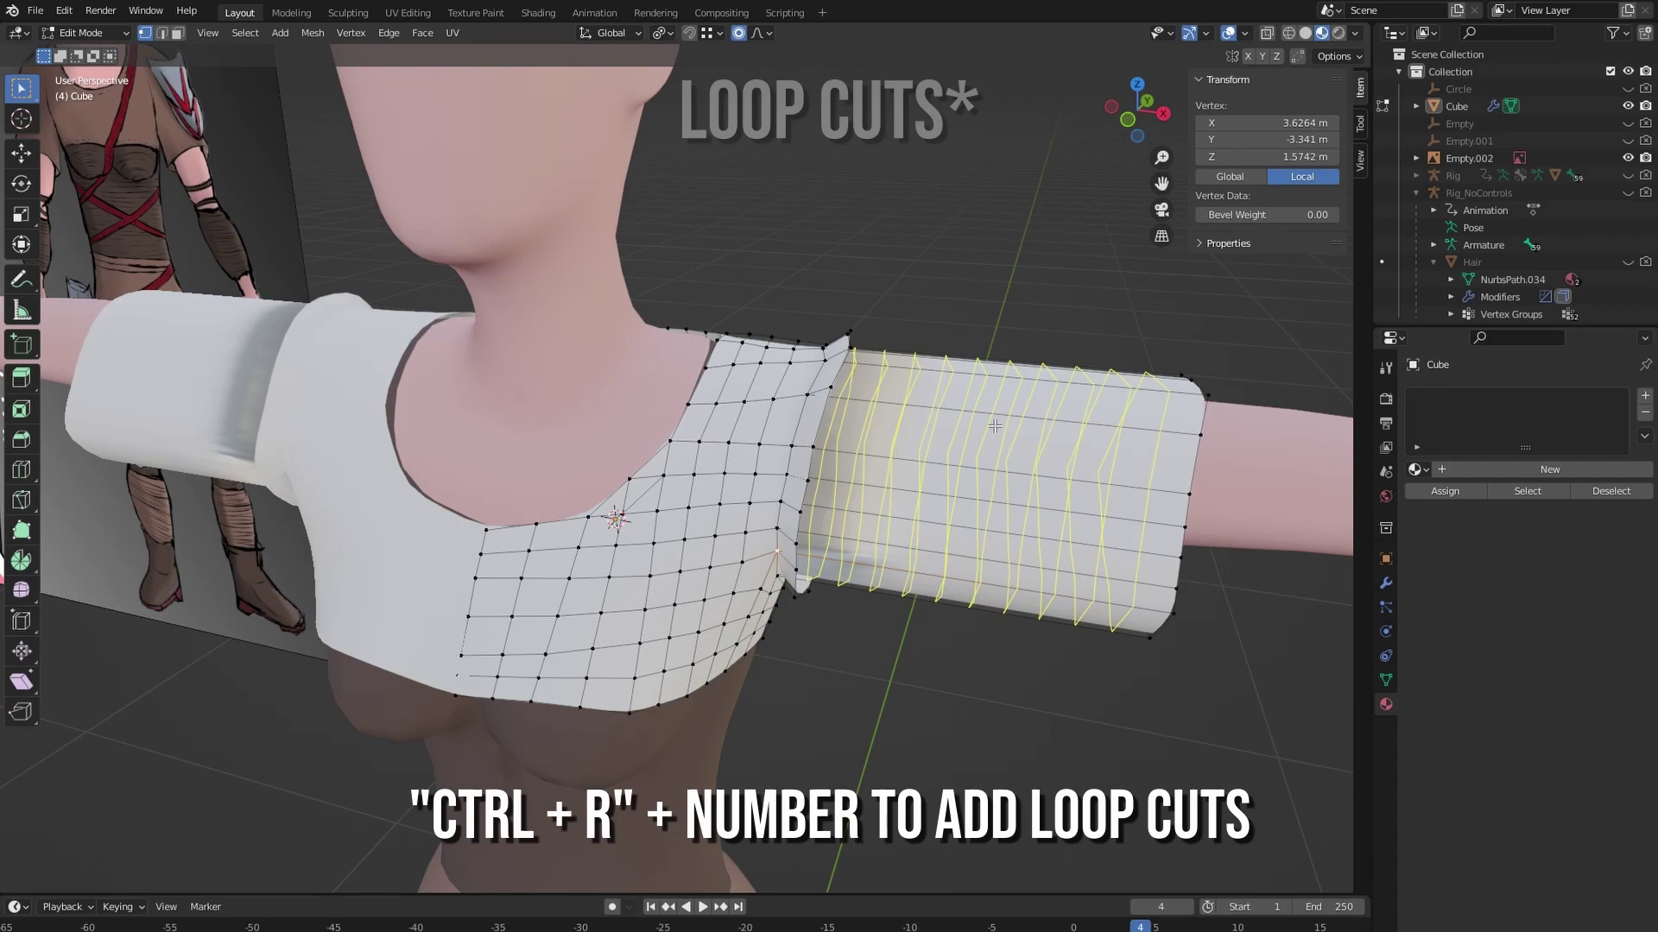
pyautogui.moveTo(988, 380); pyautogui.dragTo(1016, 484, button='middle')
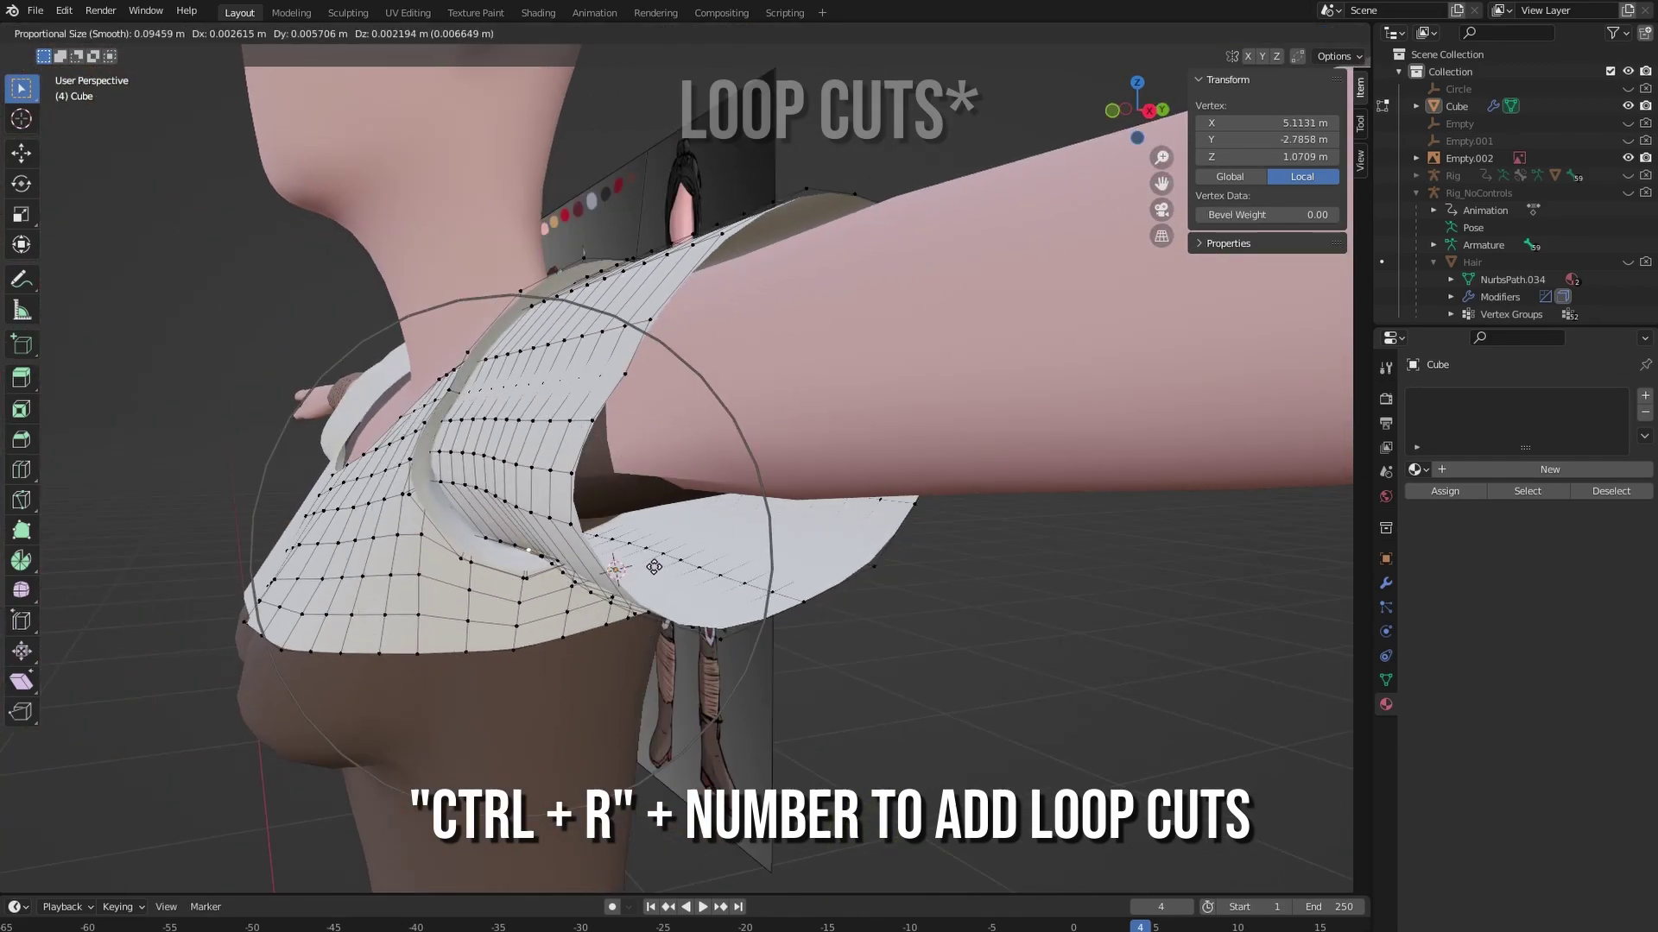
pyautogui.click(654, 567)
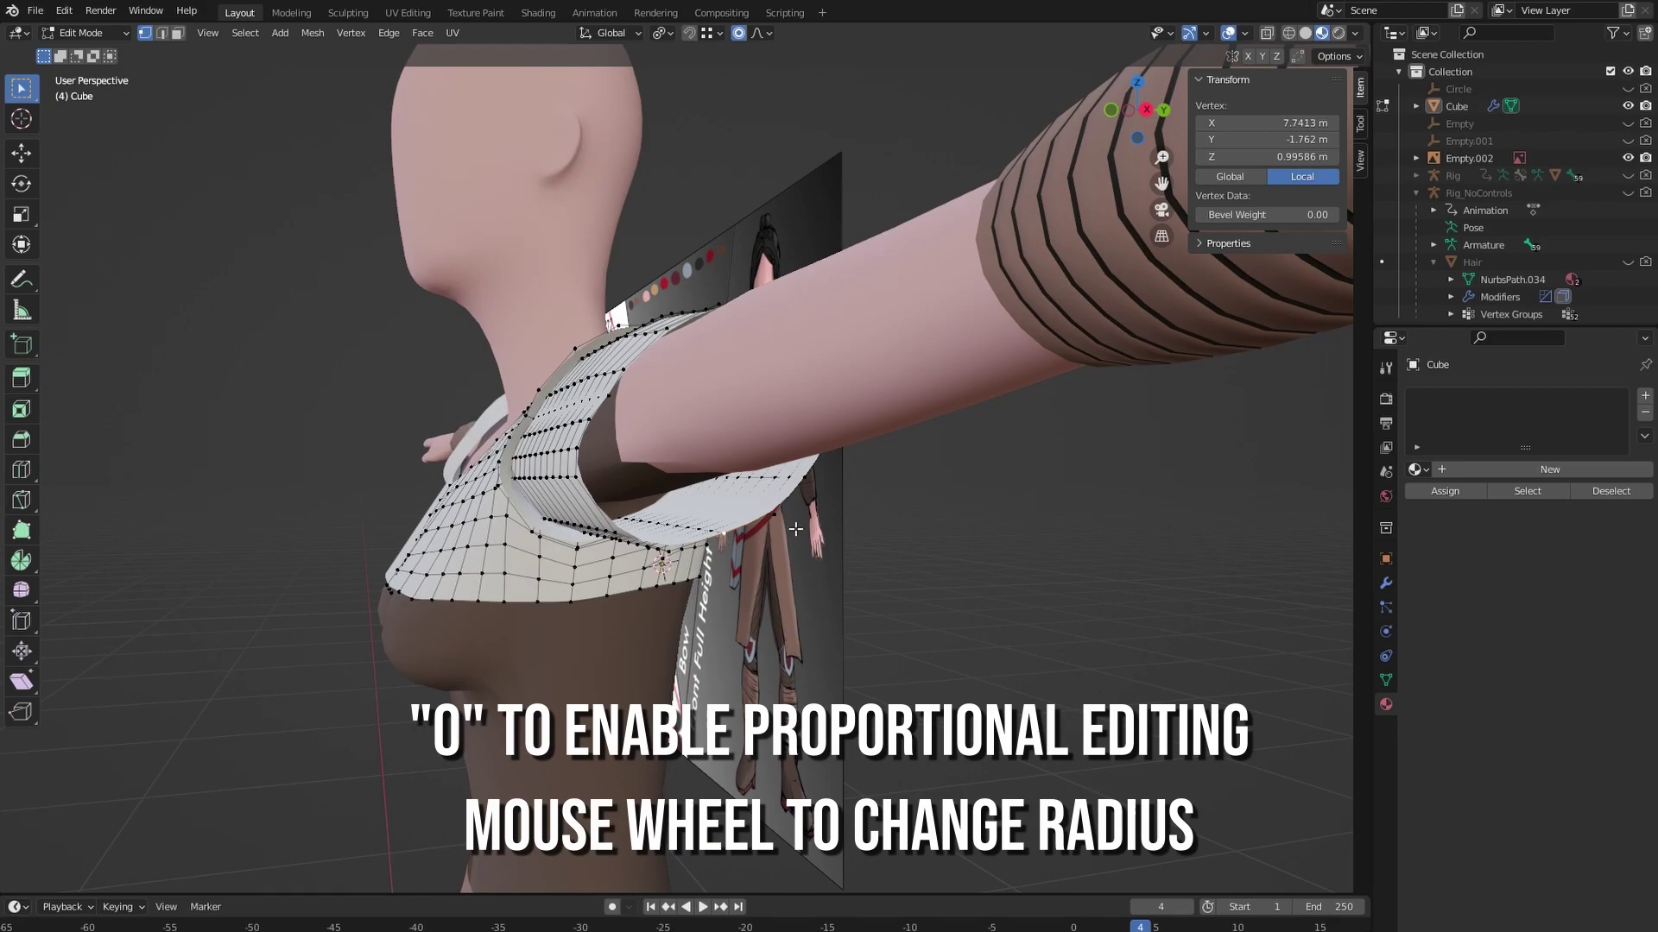
pyautogui.moveTo(795, 528); pyautogui.dragTo(717, 505, button='middle')
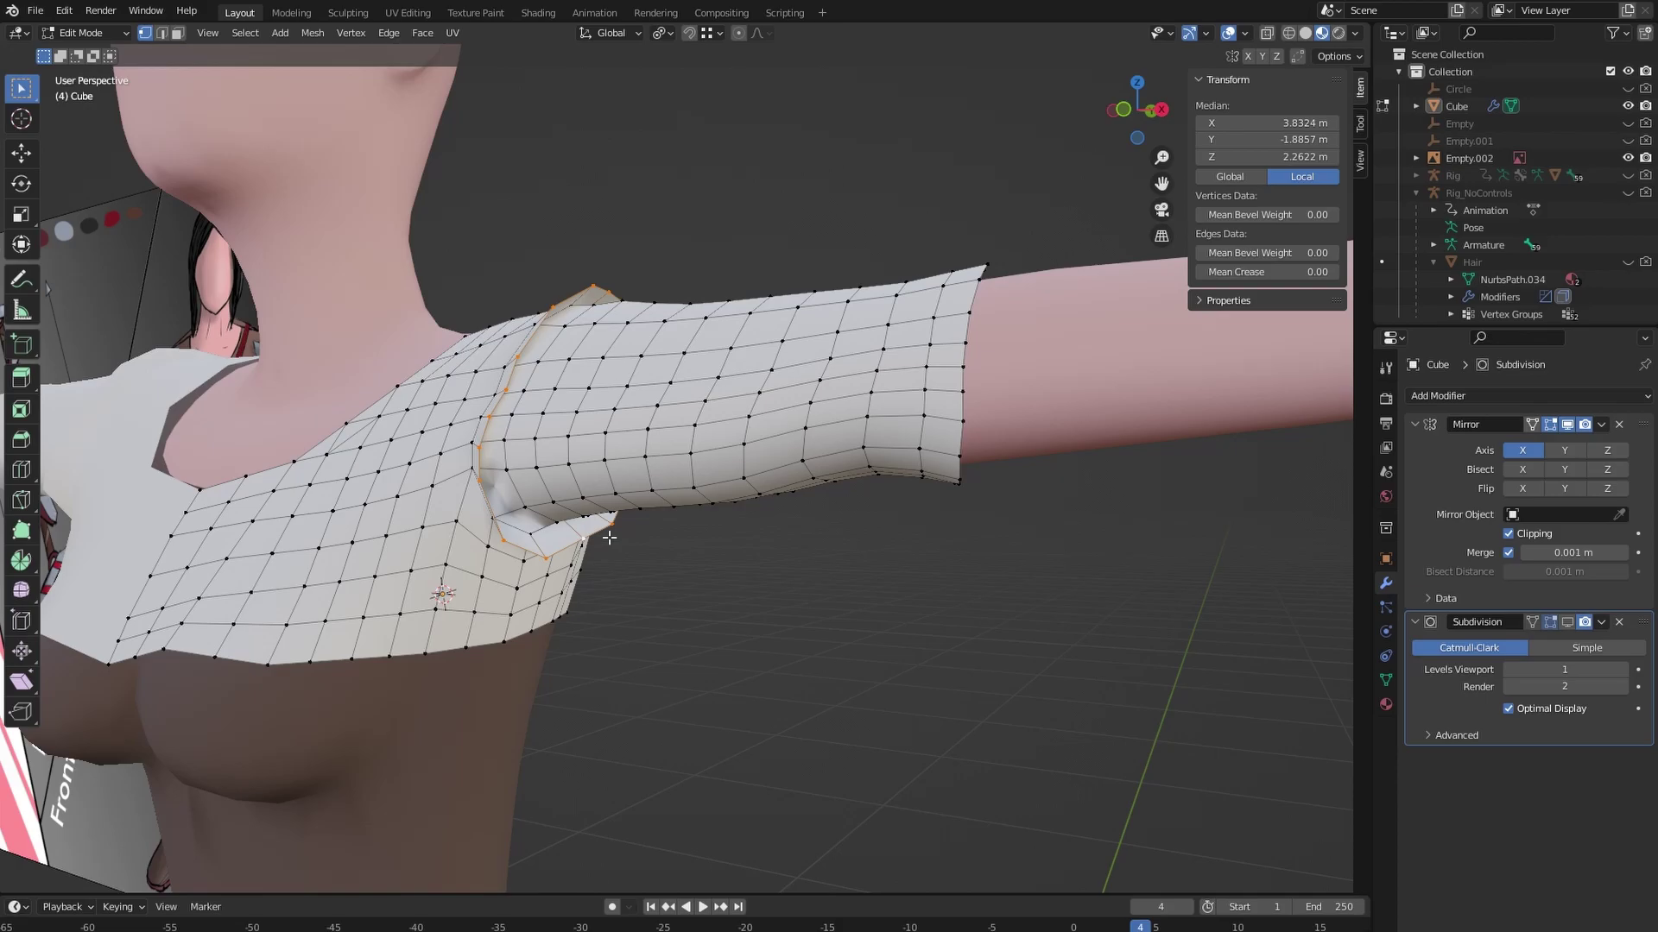
# Turn on proportional editing to fit the sleeve around the shoulder, then return to Object Mode.
pyautogui.click(741, 33)
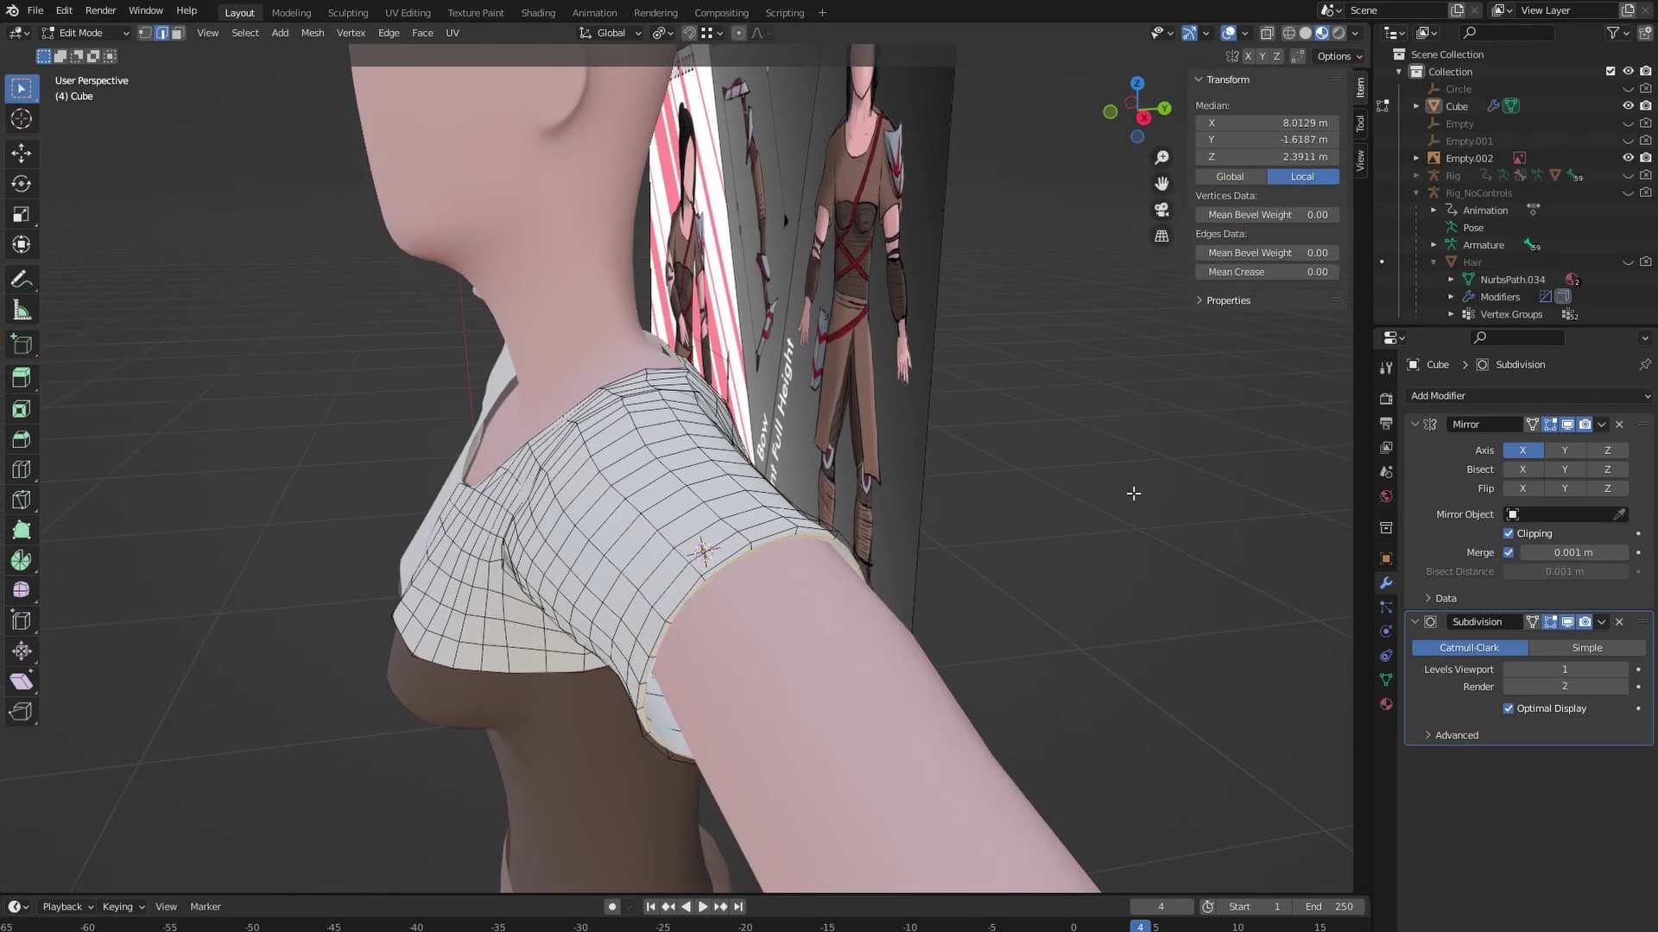
pyautogui.moveTo(1114, 463); pyautogui.dragTo(1028, 466, button='middle')
pyautogui.press('Tab')
pyautogui.press('Tab')
pyautogui.click(1386, 705)
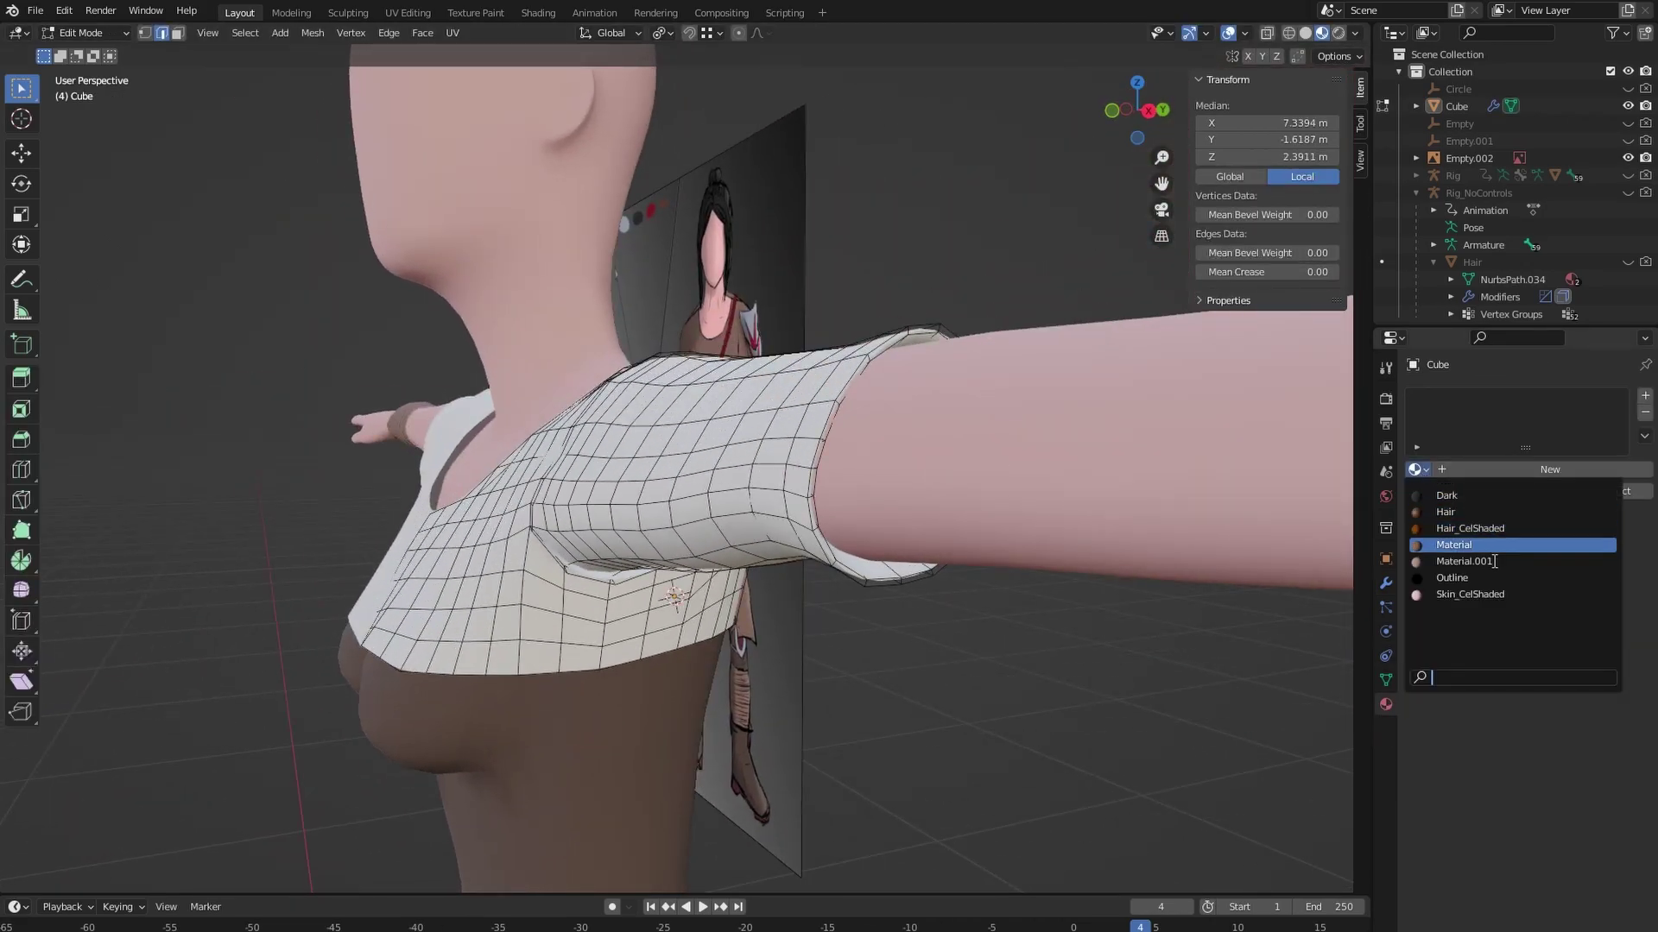
# Assign Material.001 to the shirt and add a second slot using the Dark material.
pyautogui.click(1467, 545)
pyautogui.click(1645, 394)
pyautogui.click(1414, 503)
pyautogui.click(1468, 592)
# Extrude and scale the selected edge rings, then recalculate the body's normals outside.
pyautogui.moveTo(864, 389); pyautogui.dragTo(270, 71, button='middle')
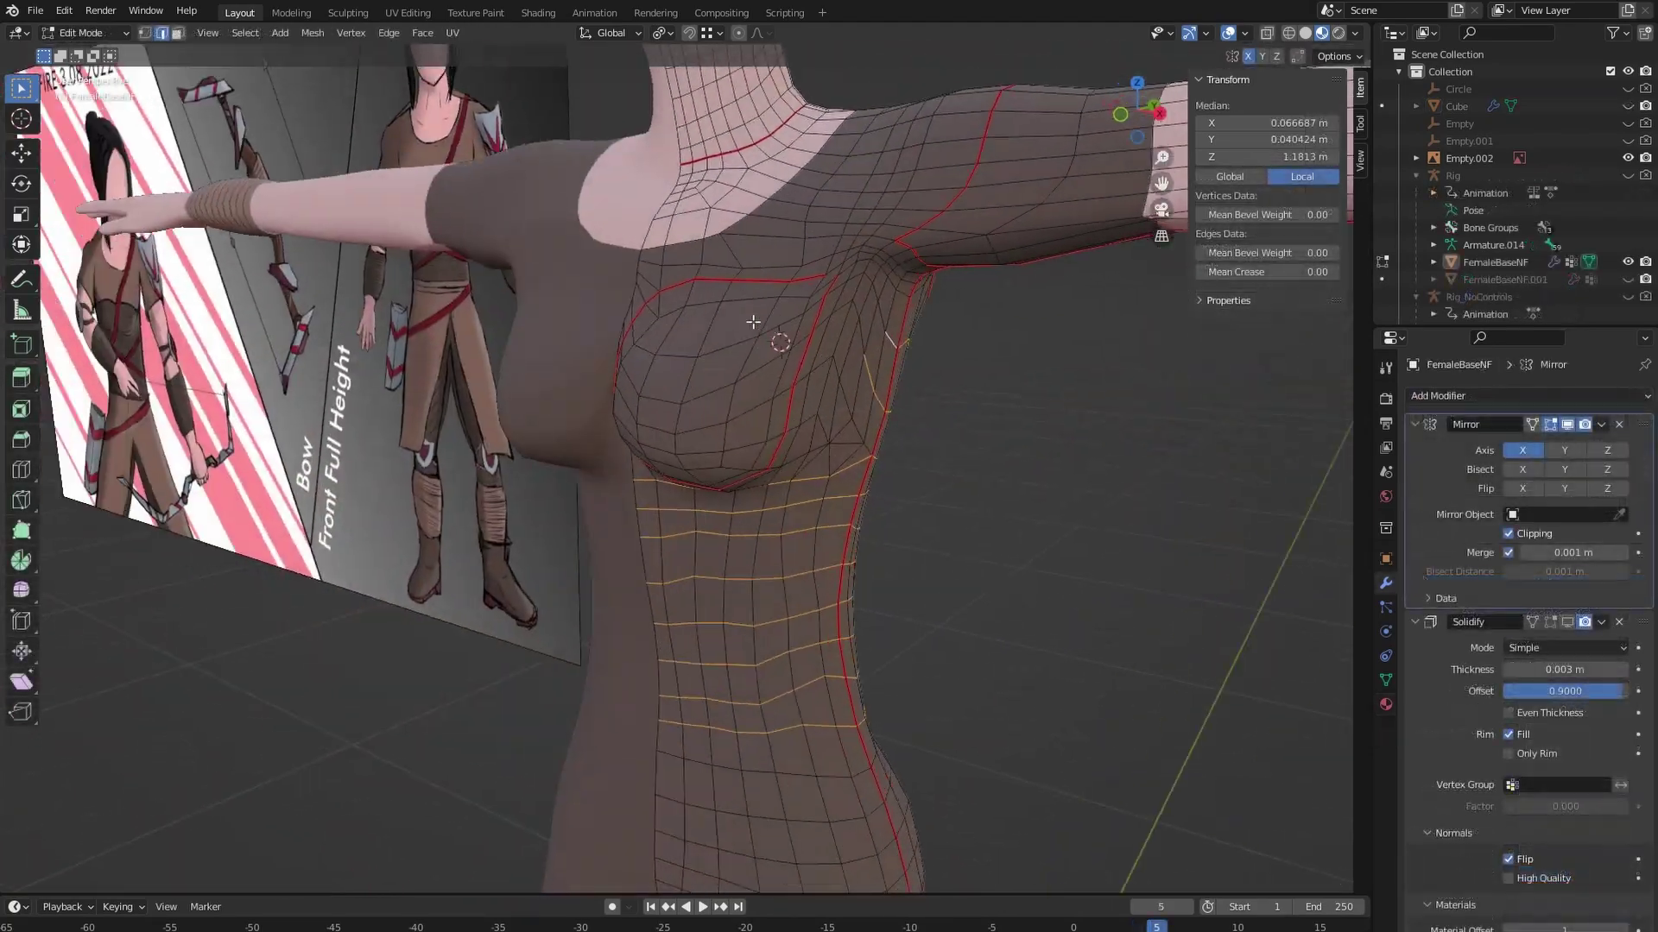
pyautogui.moveTo(752, 322); pyautogui.dragTo(863, 363, button='middle')
pyautogui.press('e')
pyautogui.press('s')
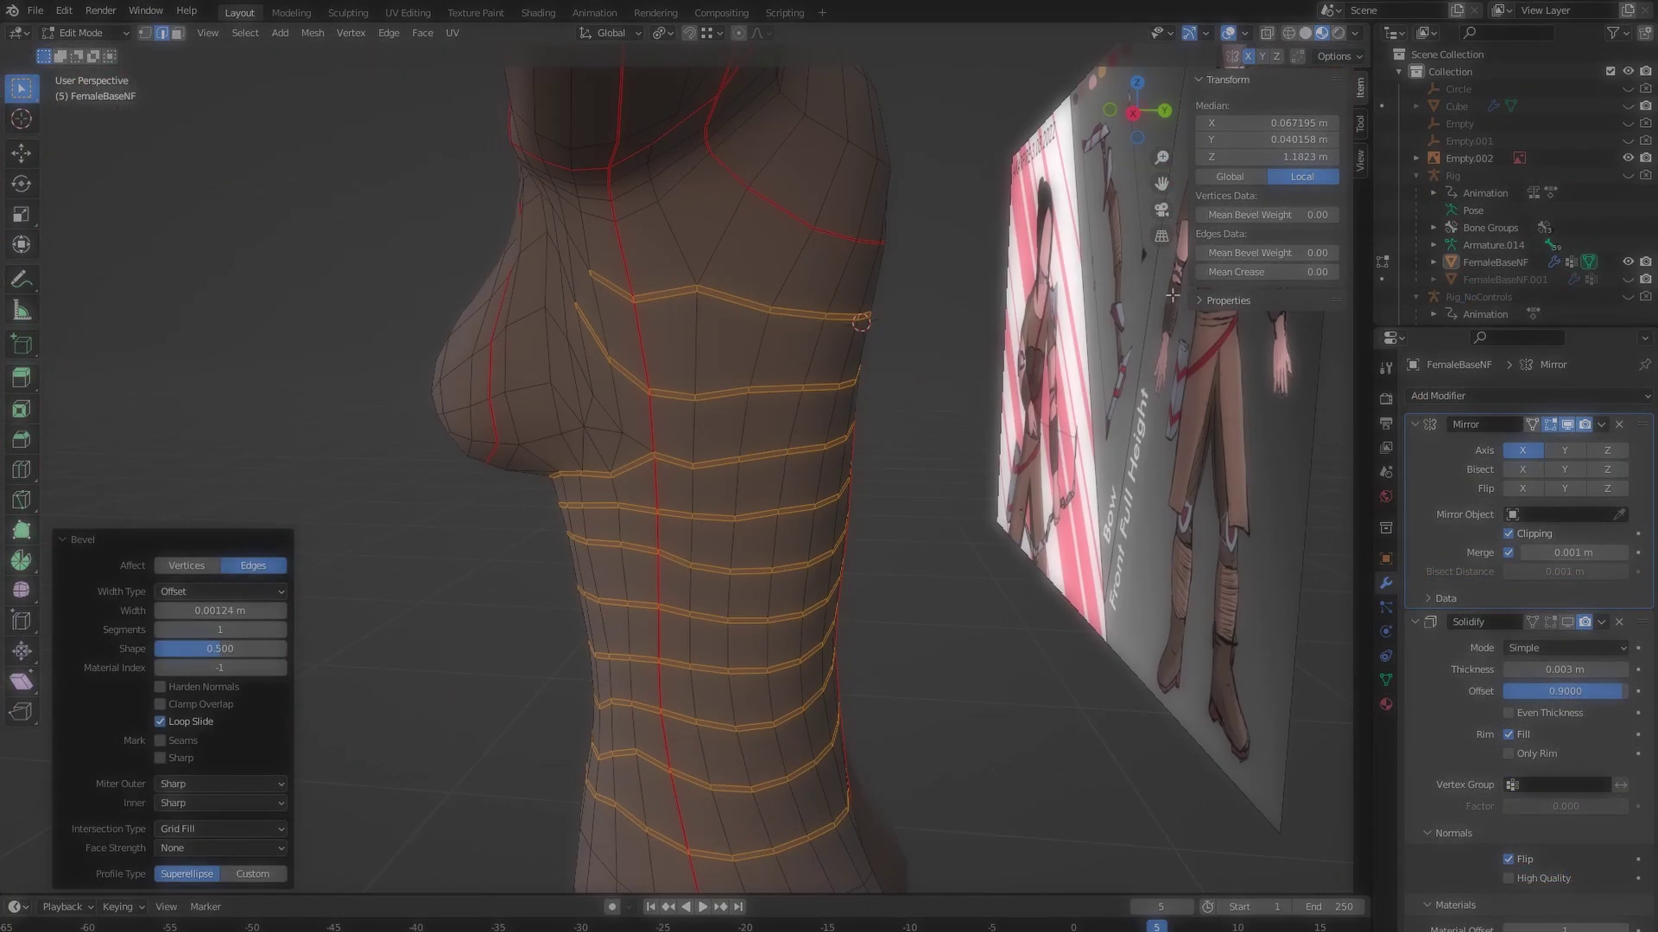
pyautogui.hotkey('alt', 'n')
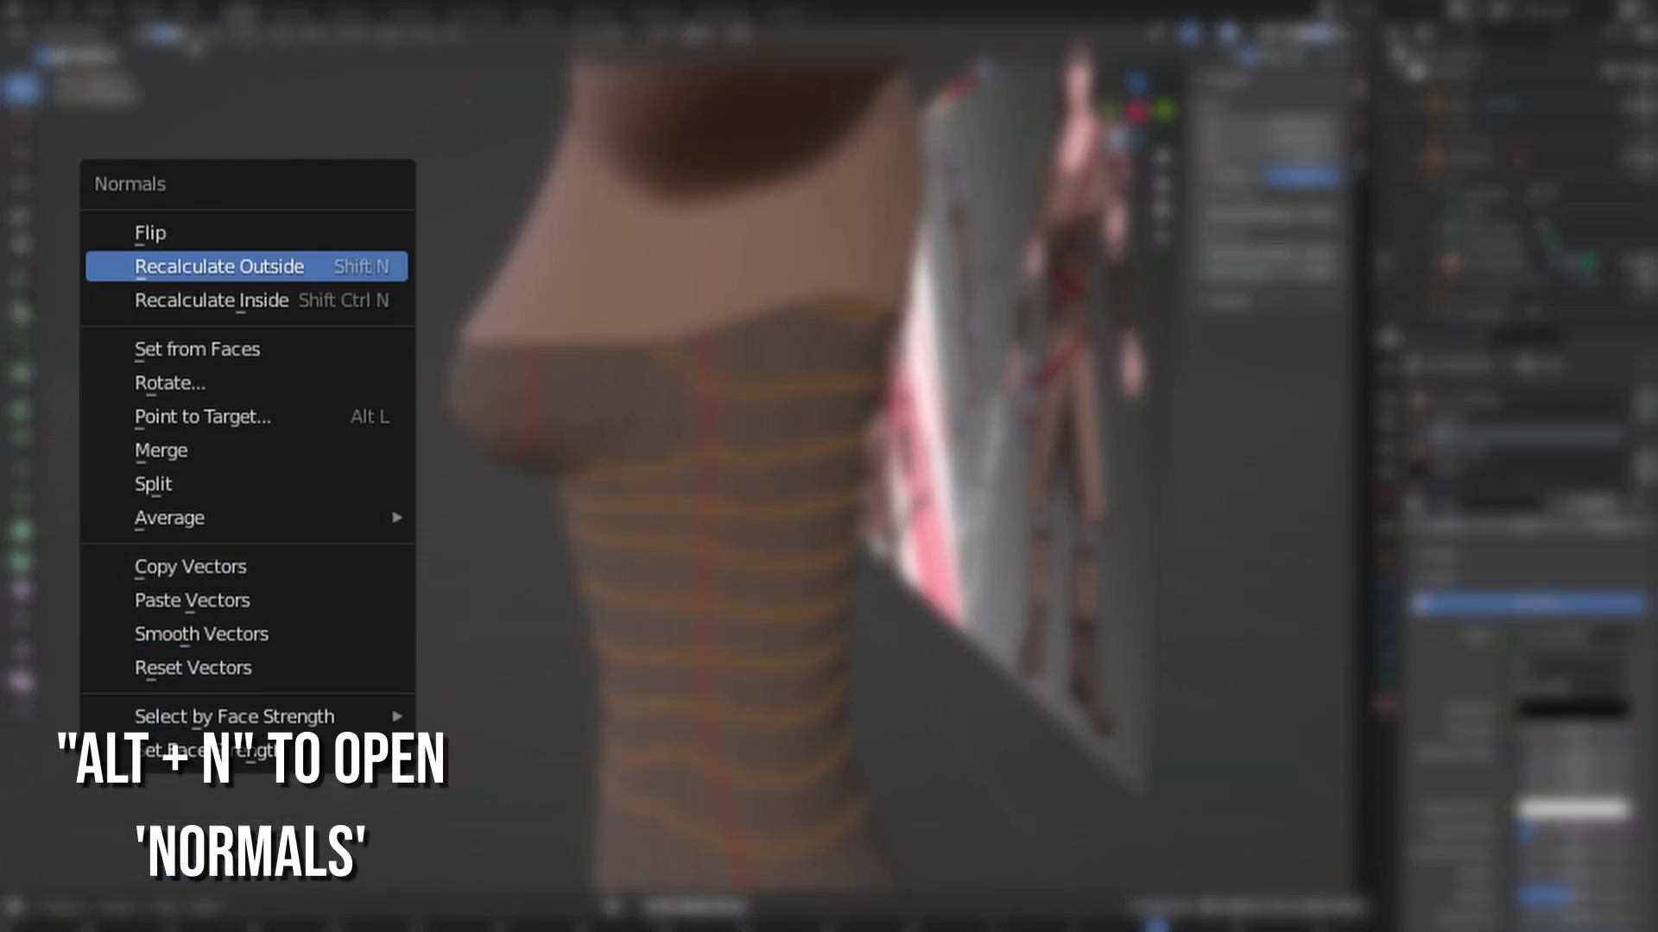